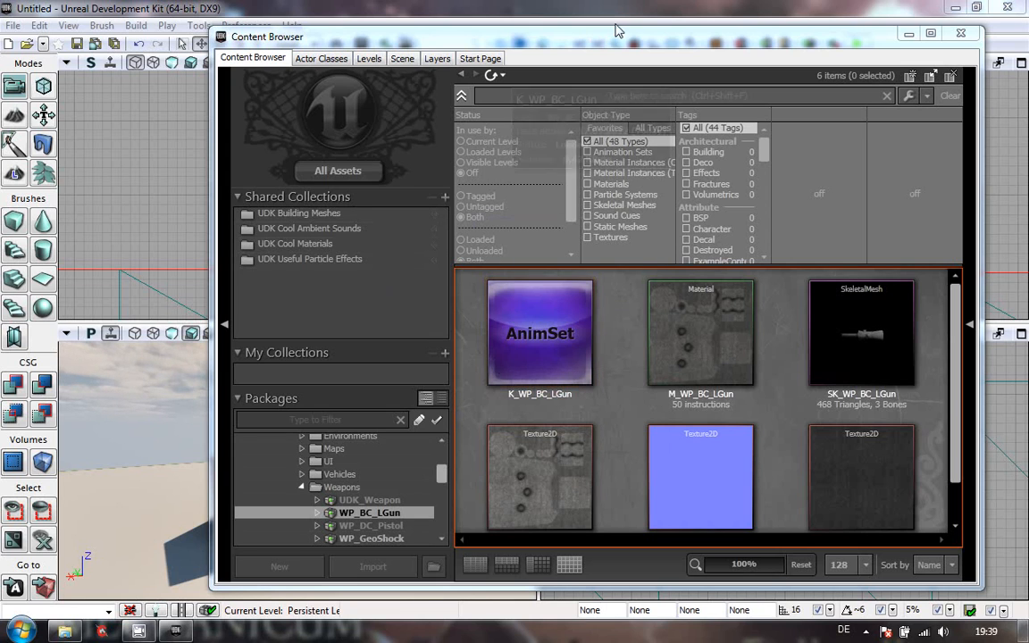
Expand the WP_BC_LGun package under Weapons and show the textures in its Textures group.
left_click_drag(611, 49, 547, 33)
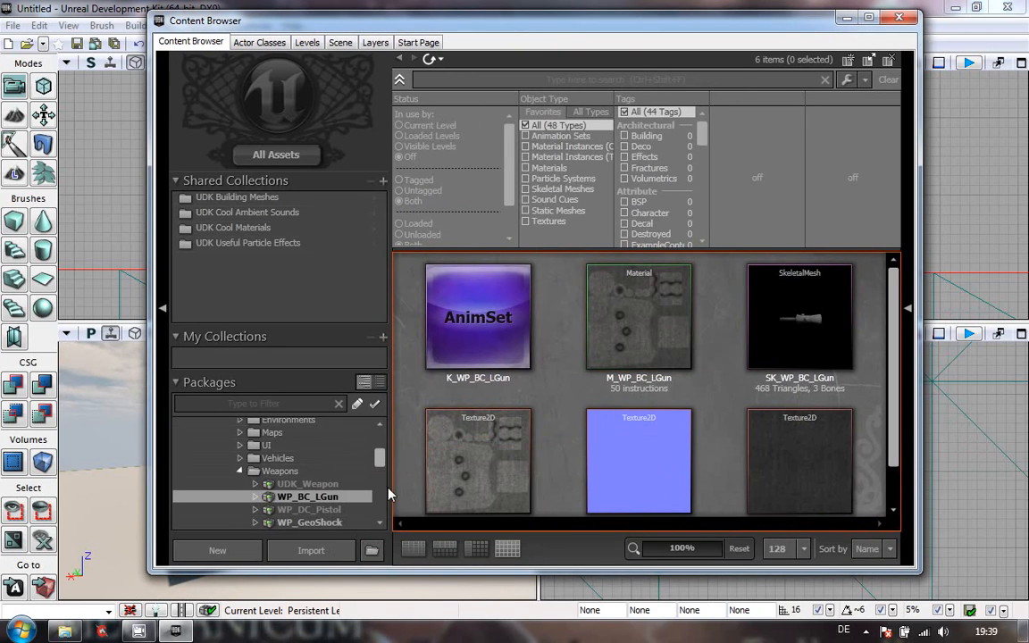
left_click(254, 496)
left_click_drag(382, 460, 381, 467)
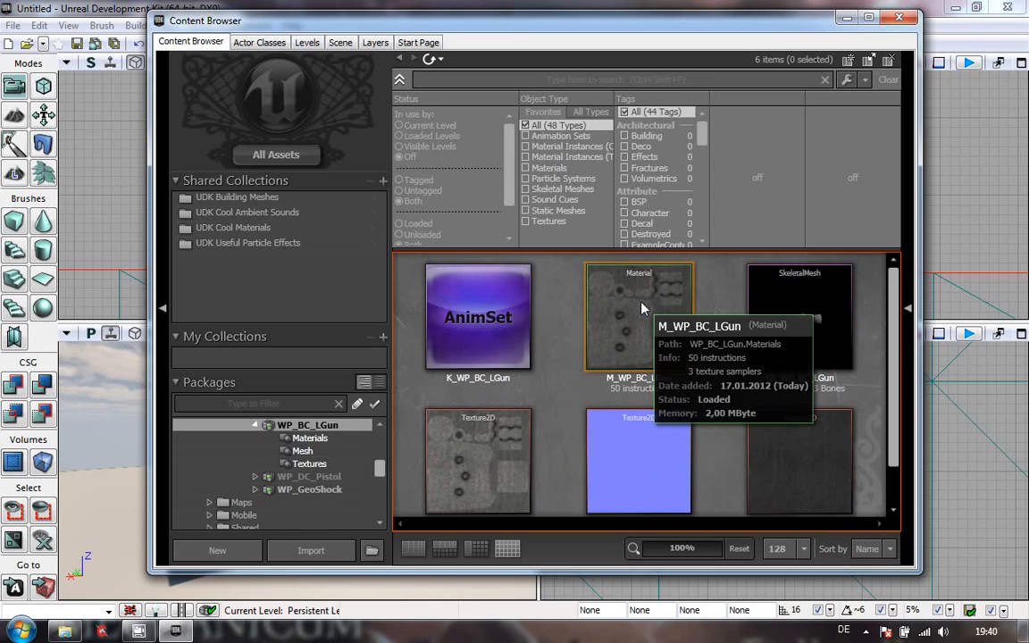
left_click(304, 466)
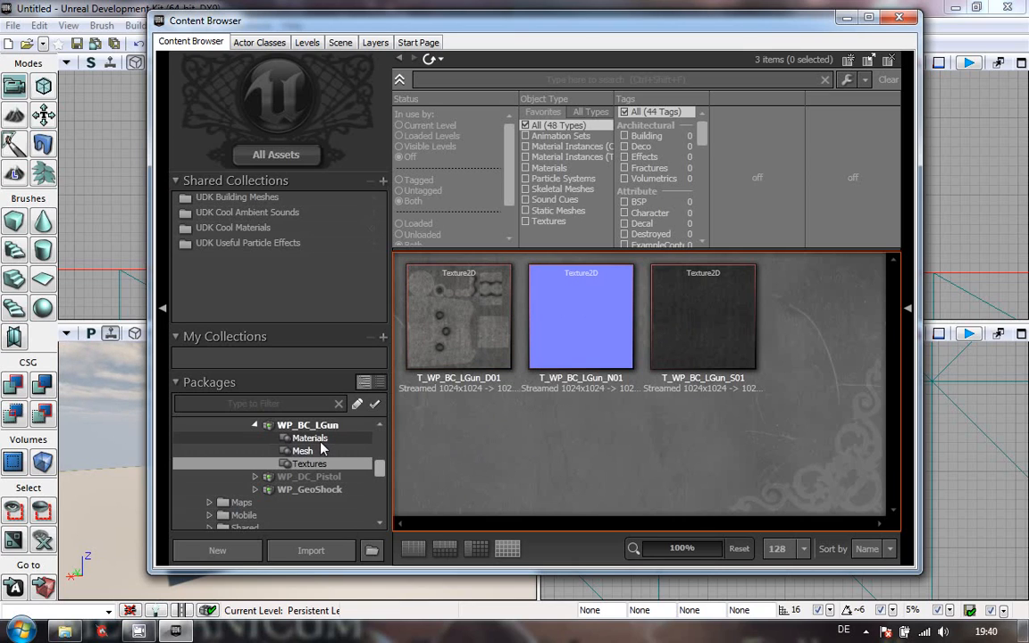
Open the M_WP_BC_LGun material from the Materials group, examine its texture connections, and put the Material Editor away.
left_click(320, 440)
mouse_move(471, 338)
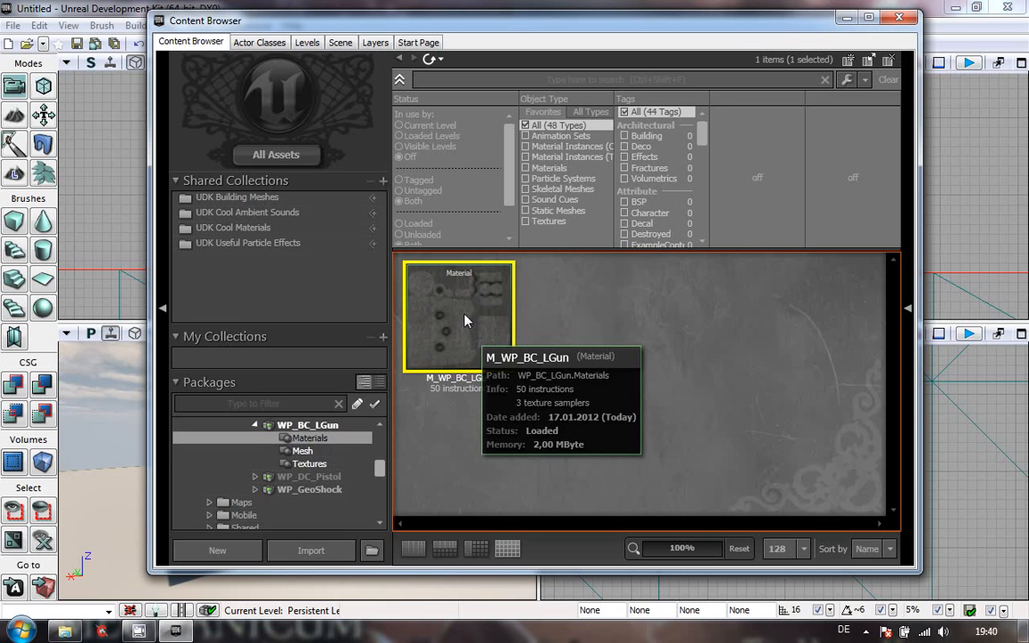
double_click(465, 320)
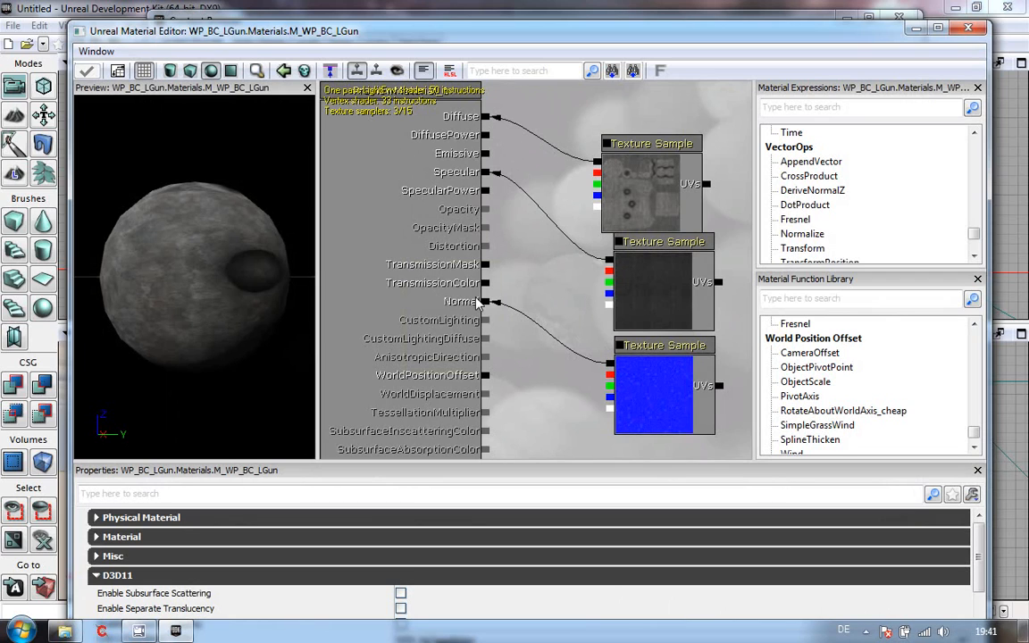
mouse_move(983, 556)
left_mouse_down()
mouse_move(983, 600)
mouse_move(983, 551)
left_mouse_up()
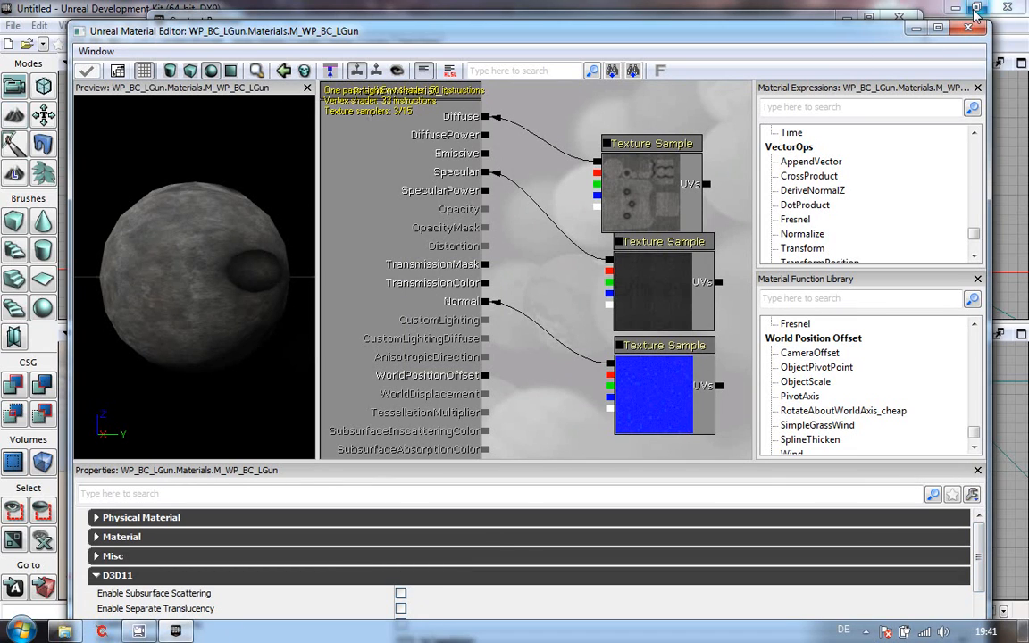
left_click(915, 28)
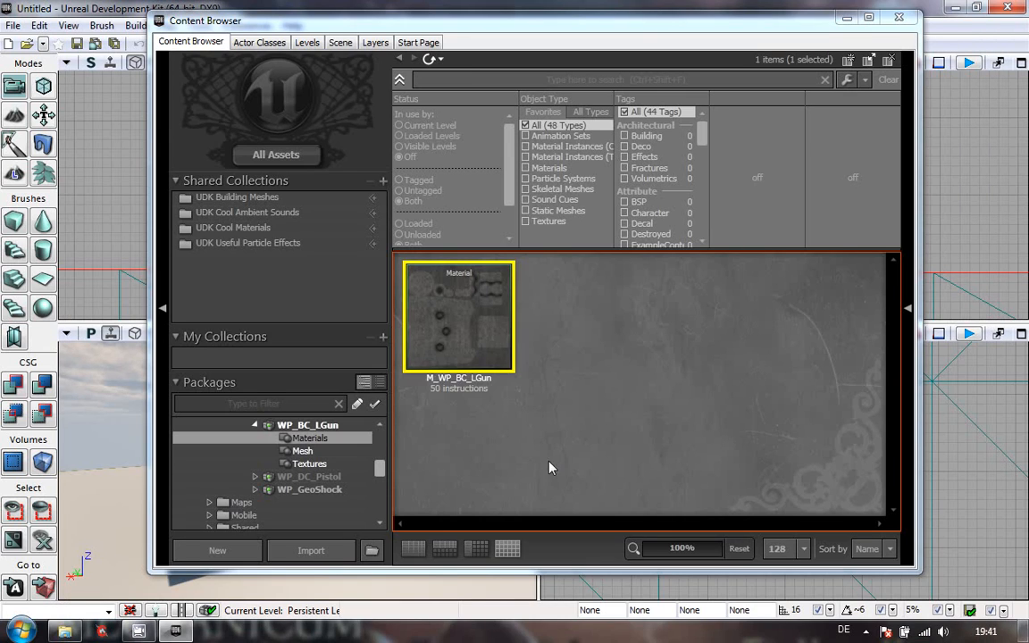
Load SK_WP_BC_LGun_Anim.psk for import into the Mesh group of the WP_BC_LGun package.
left_click(300, 451)
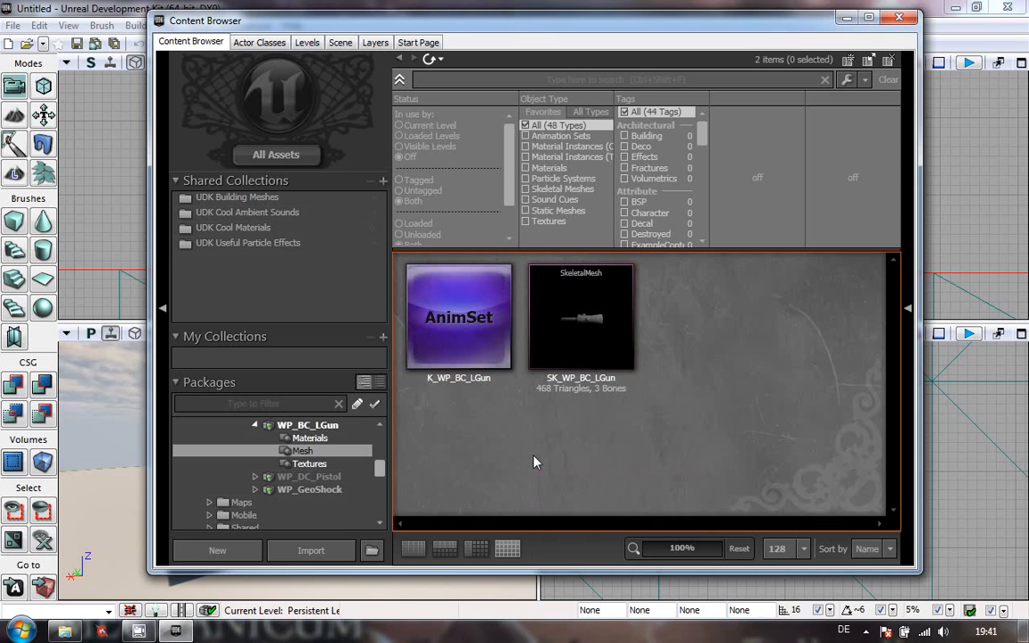
left_click(305, 550)
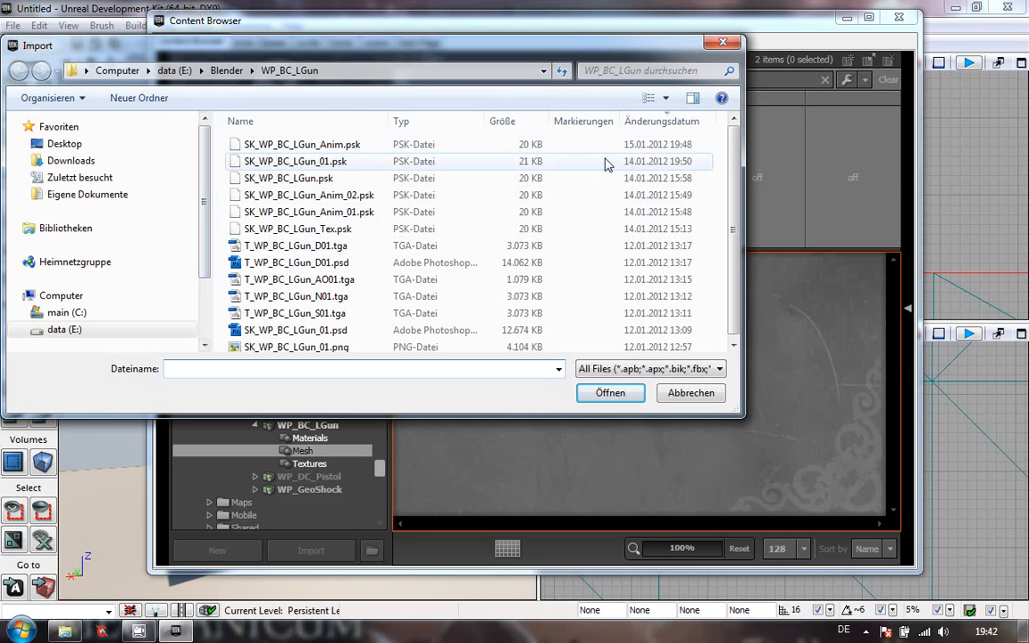
left_click(514, 148)
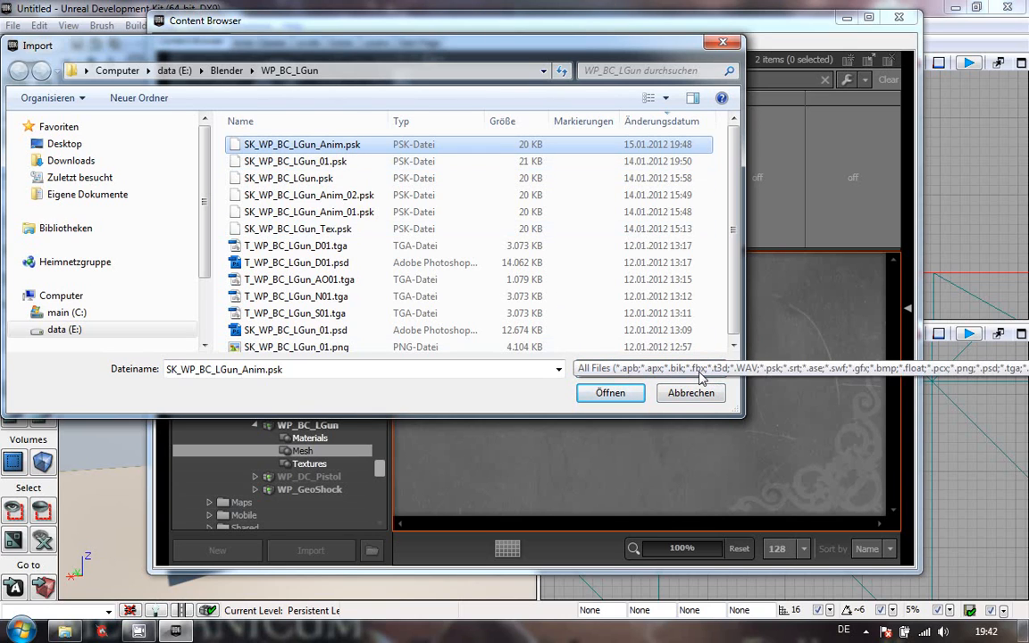
left_click(616, 394)
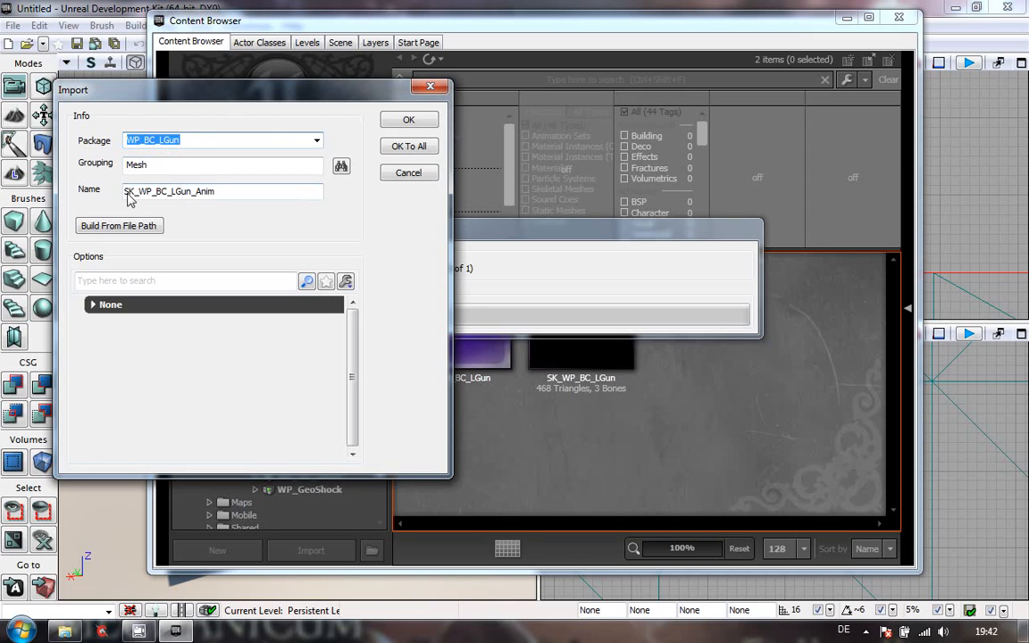
Shorten the imported mesh's name to SK_WP_BC_LGun and complete the import.
left_click(219, 193)
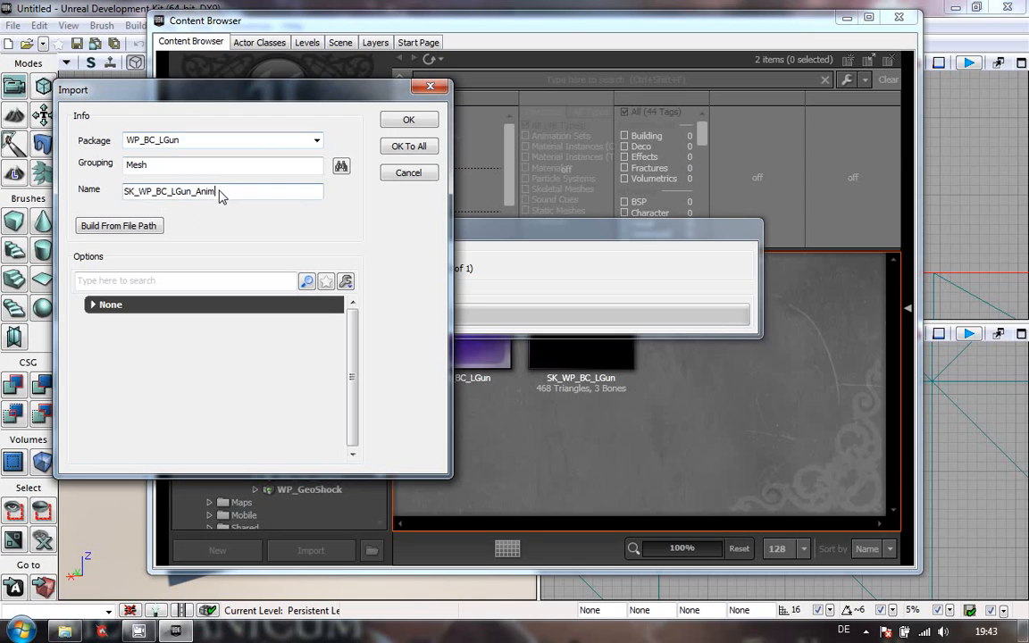
key("BackSpace")
key("BackSpace")
key("BackSpace")
key("BackSpace")
key("BackSpace")
left_click(409, 122)
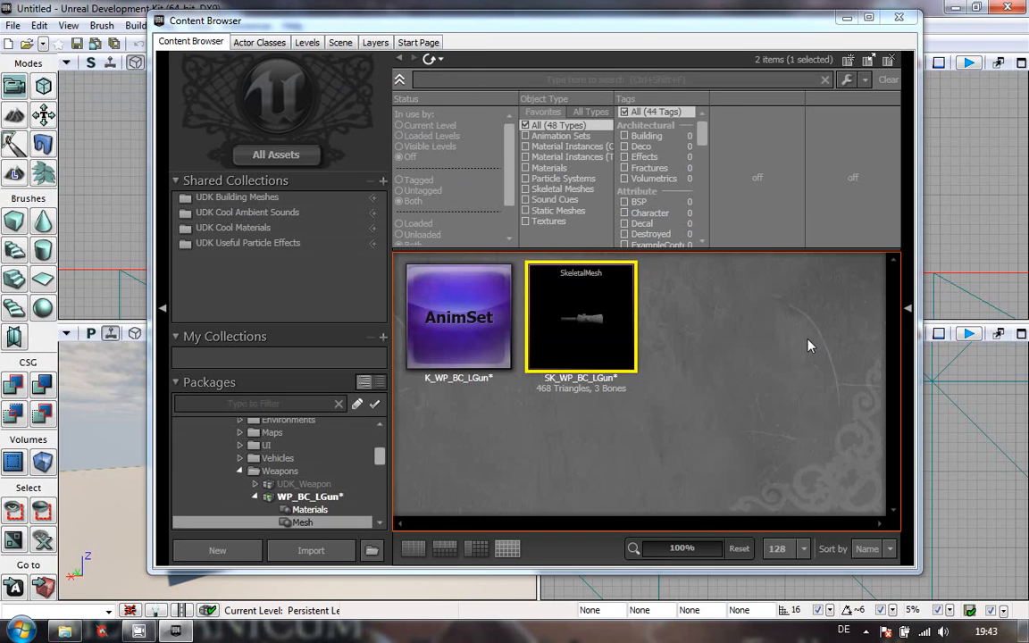
Open the SK_WP_BC_LGun skeletal mesh in the AnimSet Editor and inspect its model and assigned material.
mouse_move(594, 315)
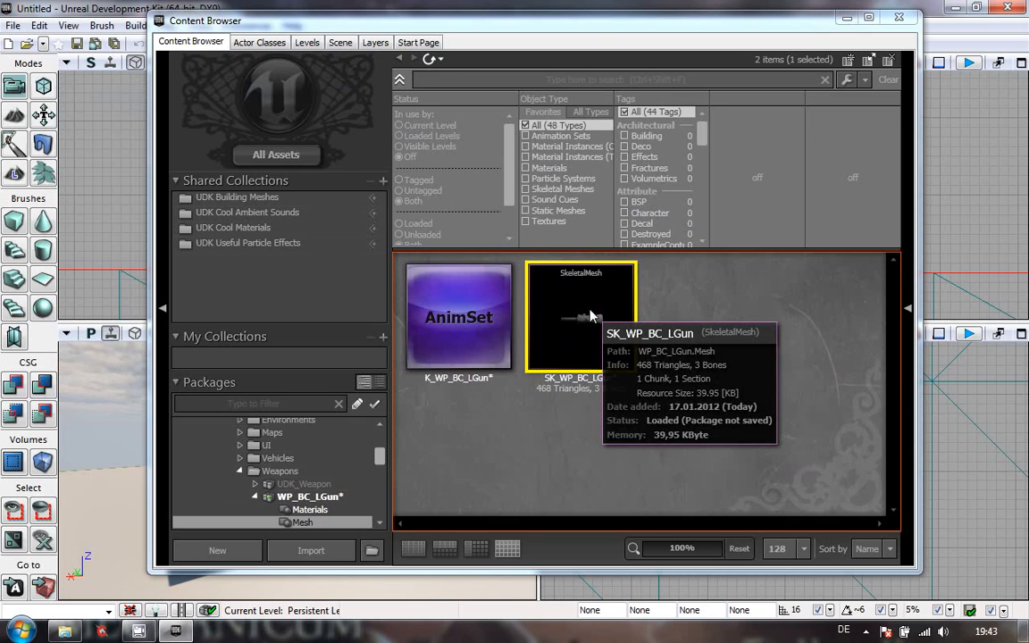
double_click(590, 316)
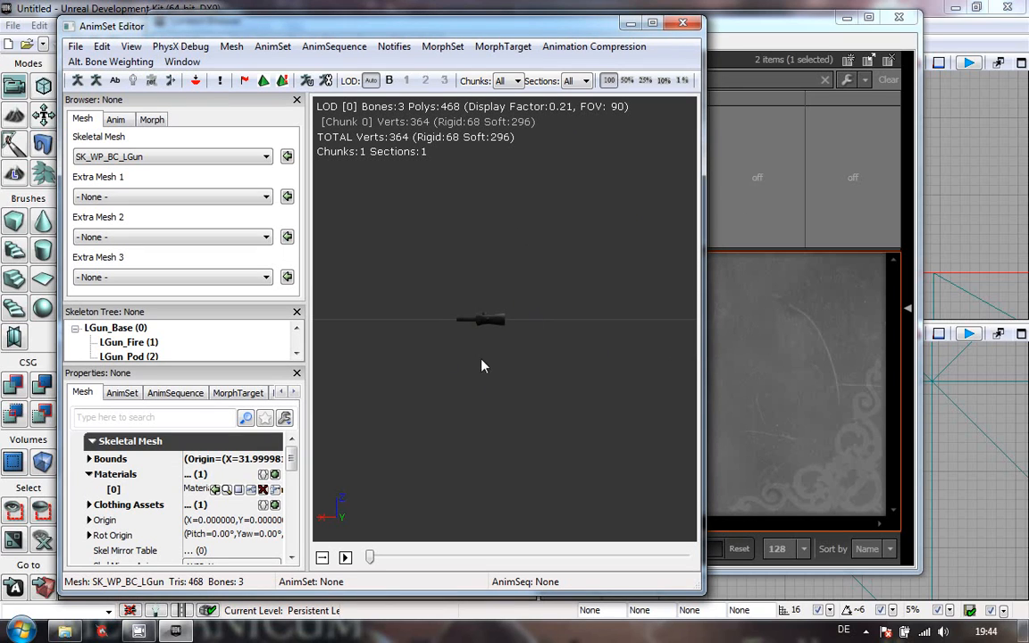
left_click_drag(475, 346, 536, 366)
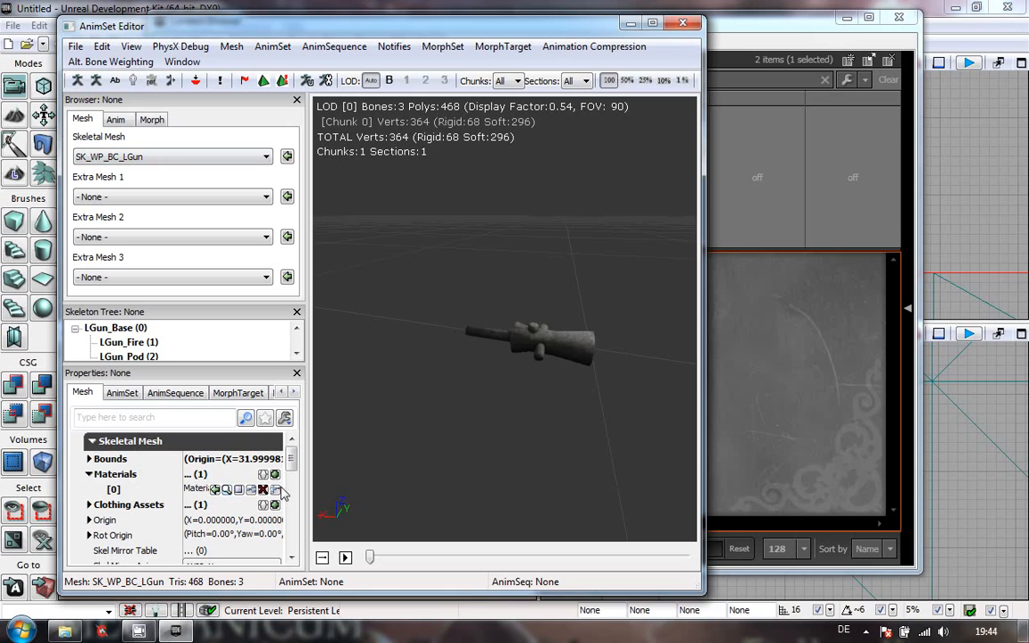
left_click(197, 489)
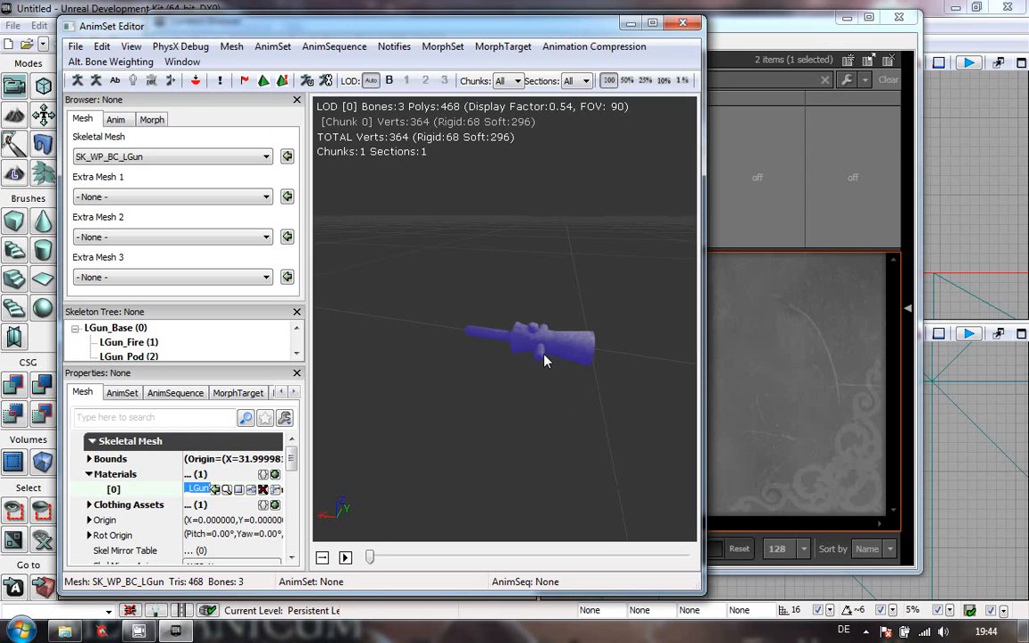
Open the Socket Manager for the gun mesh and show the properties of the MF socket.
left_click(196, 81)
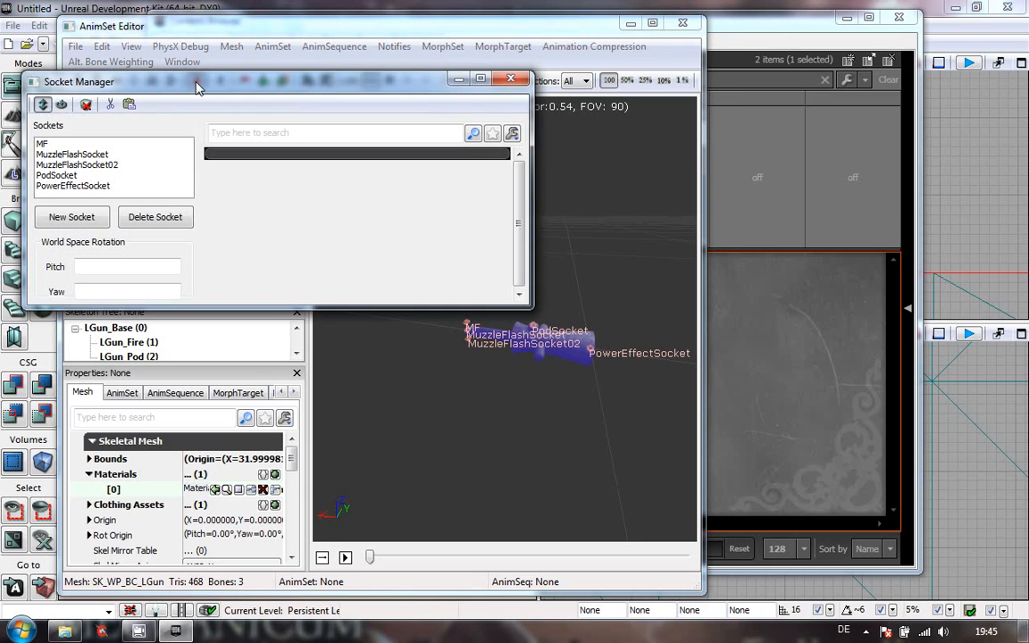
left_click_drag(220, 79, 257, 422)
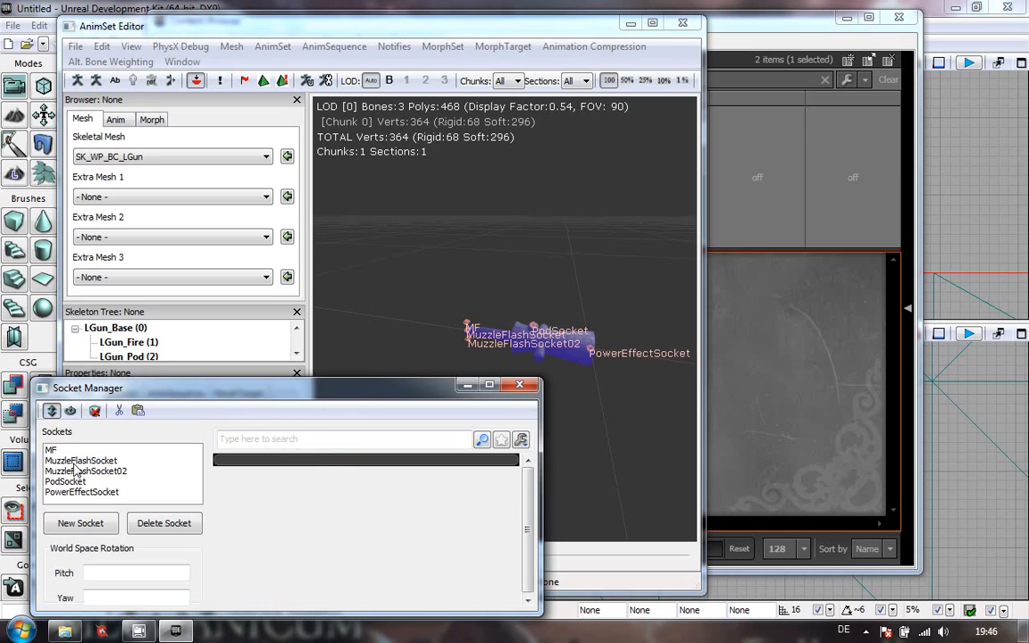
left_click(53, 450)
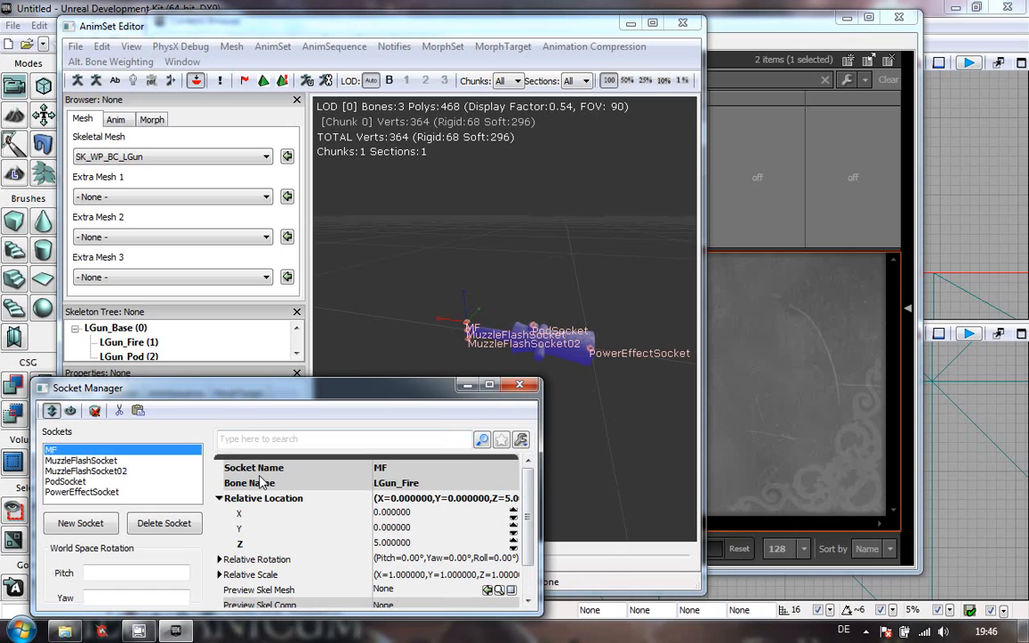
Create a new socket named mysocket on the LGun_Base bone.
left_click(81, 524)
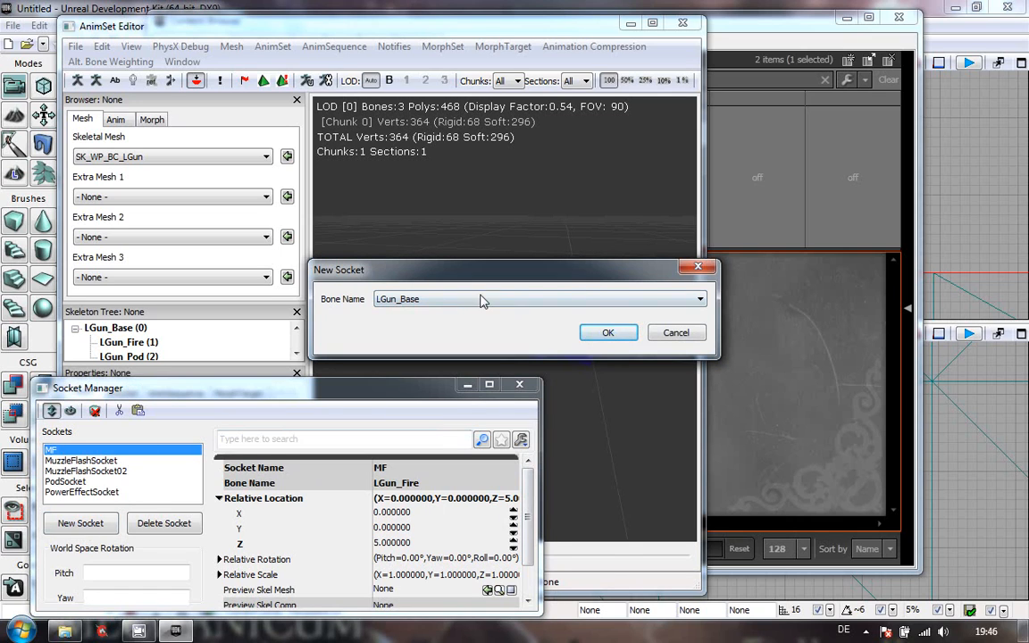
left_click(608, 333)
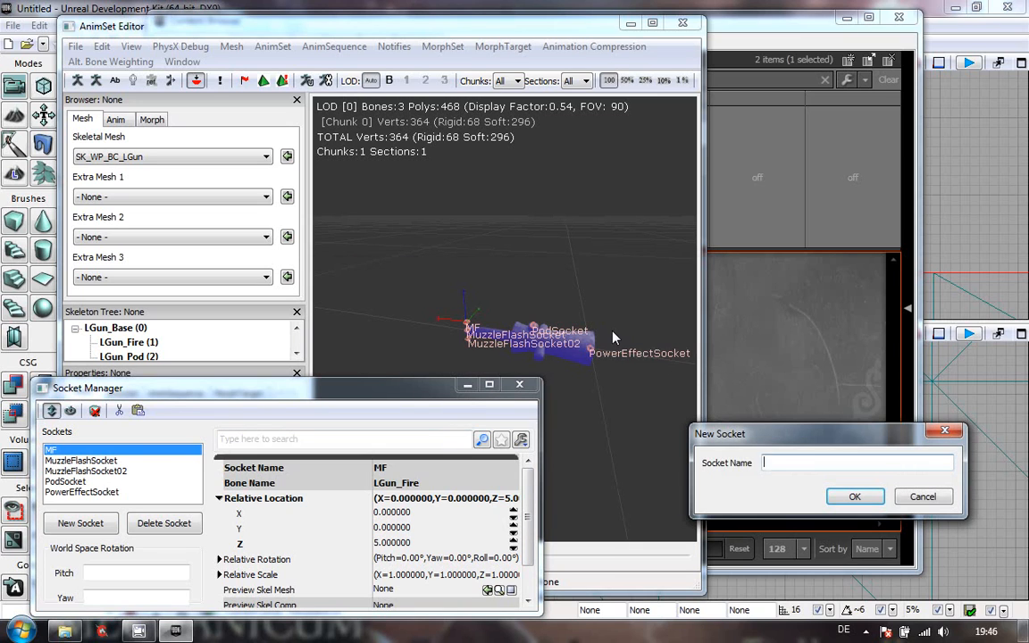
type("mysocket")
key("Return")
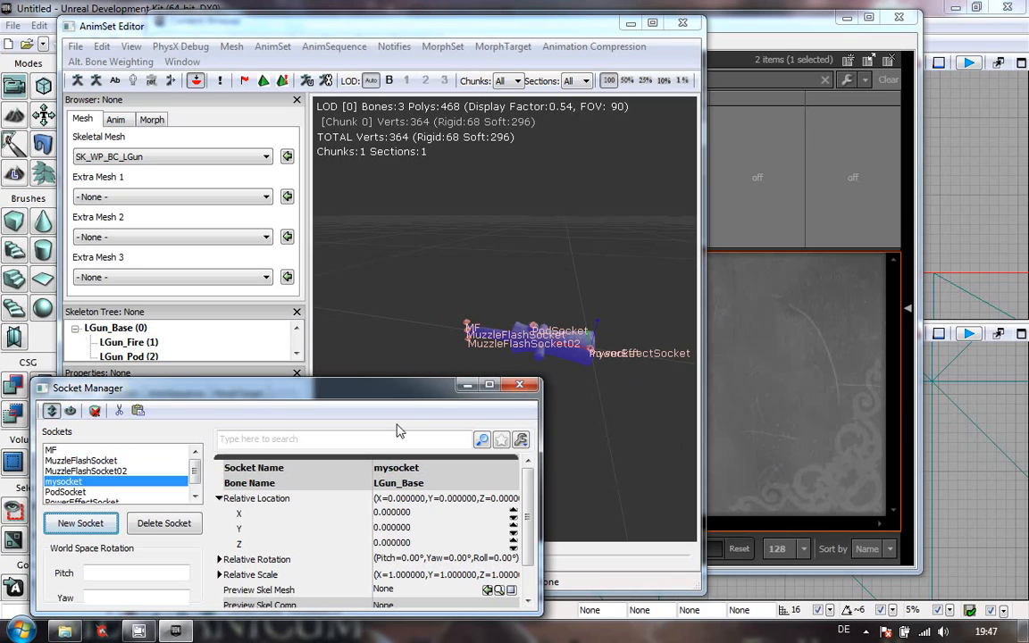
Move mysocket upward to a Z location of about 14.25, then reset its relative Z location to 0.
left_click_drag(407, 399, 399, 374)
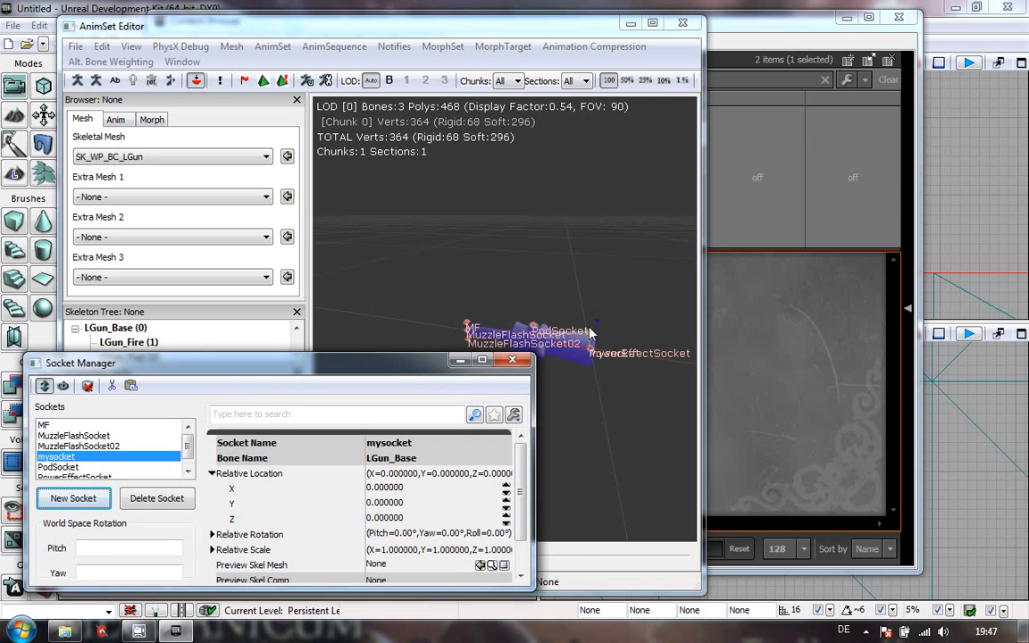
left_click_drag(613, 338, 615, 288)
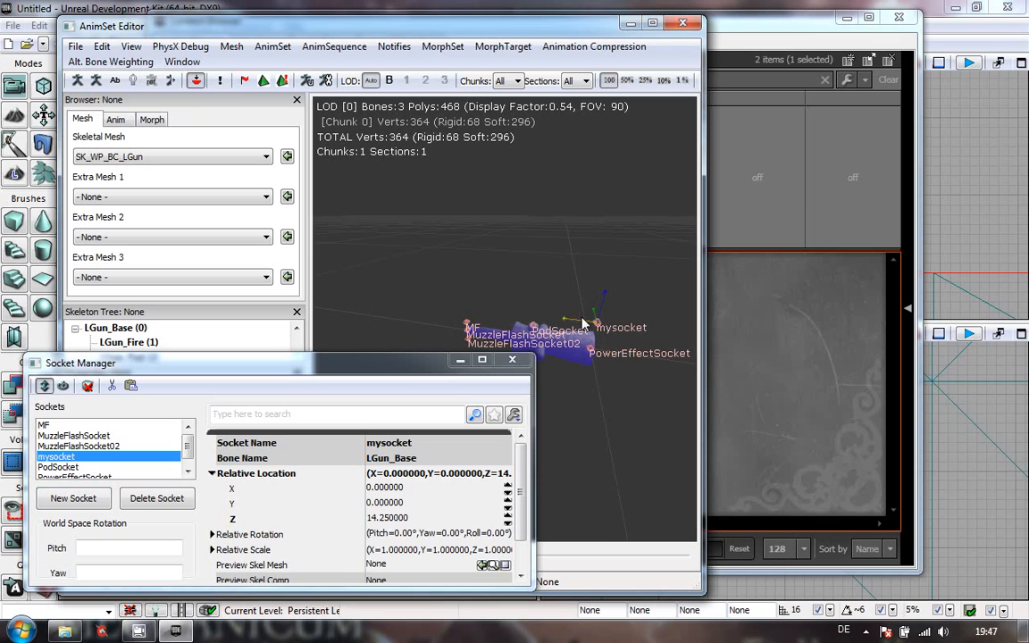
left_click(415, 519)
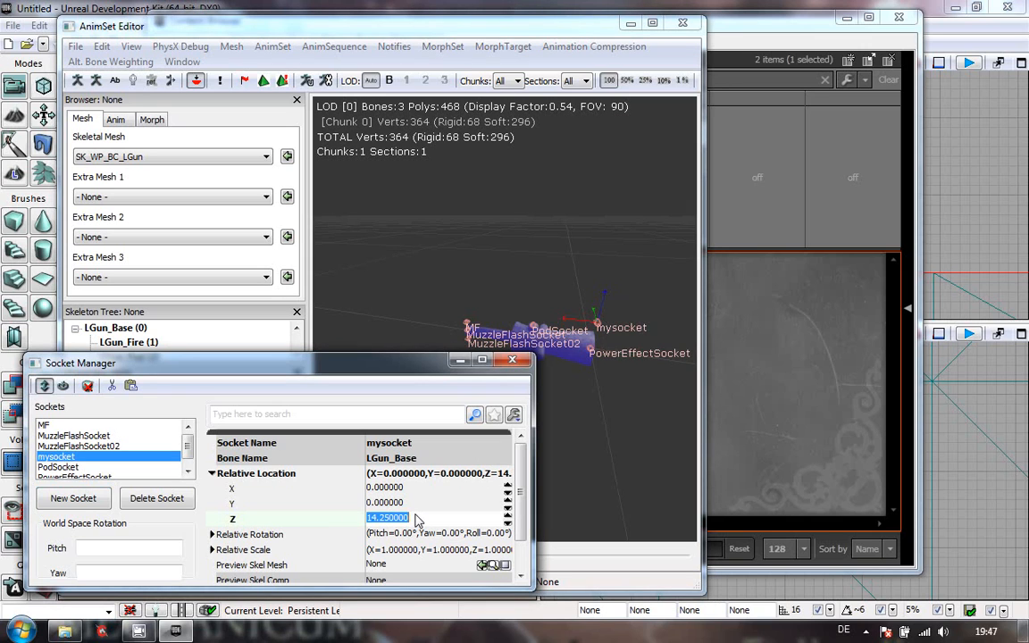
type("0")
key("Return")
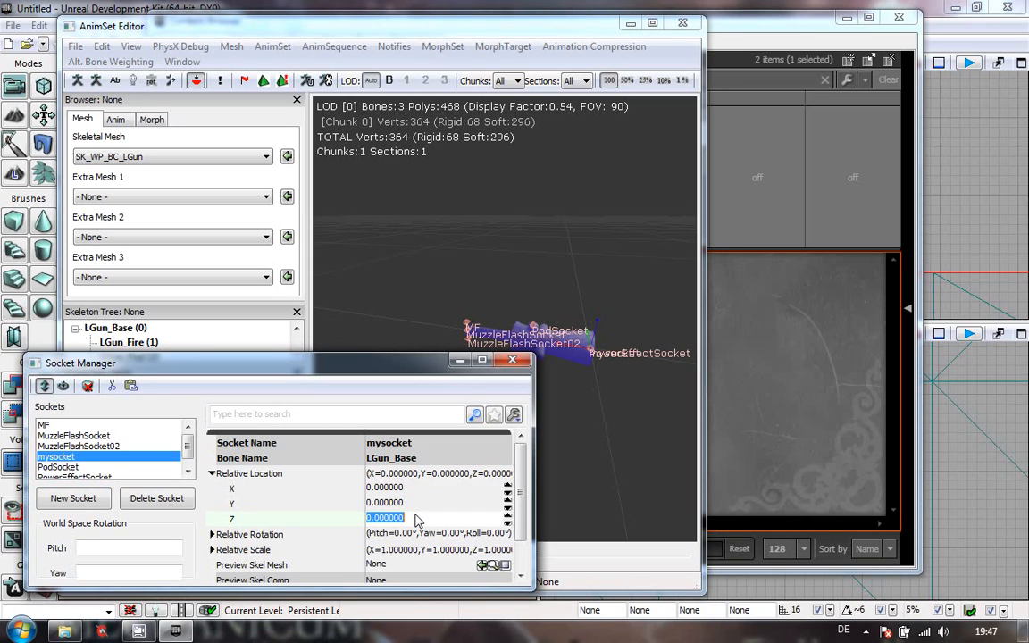
Expand mysocket's relative rotation and look through its rotation, scale and preview mesh properties.
left_click(212, 534)
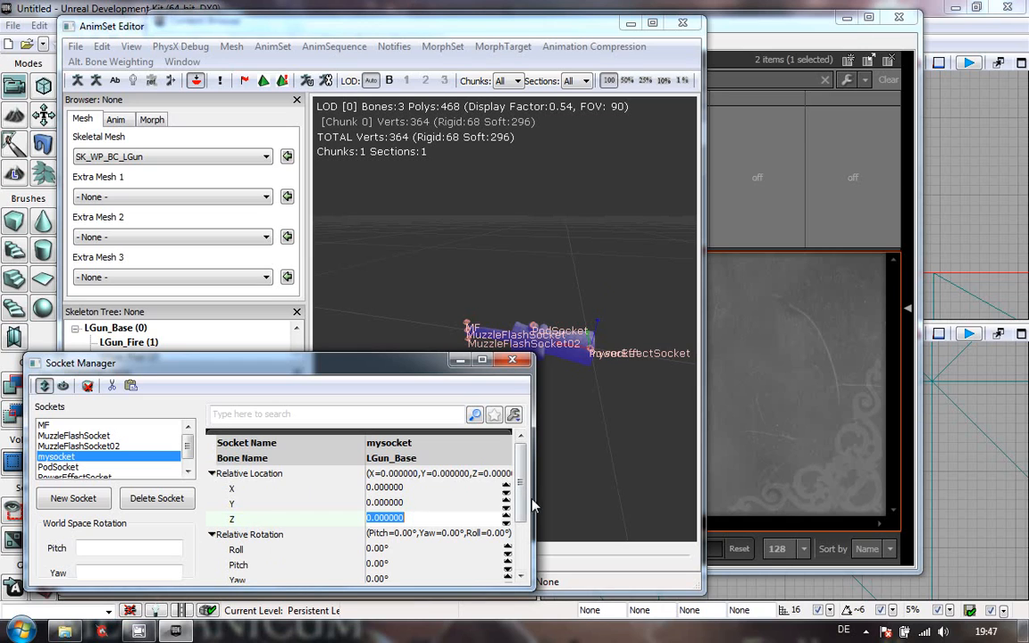
scroll(527, 503, "down", 2)
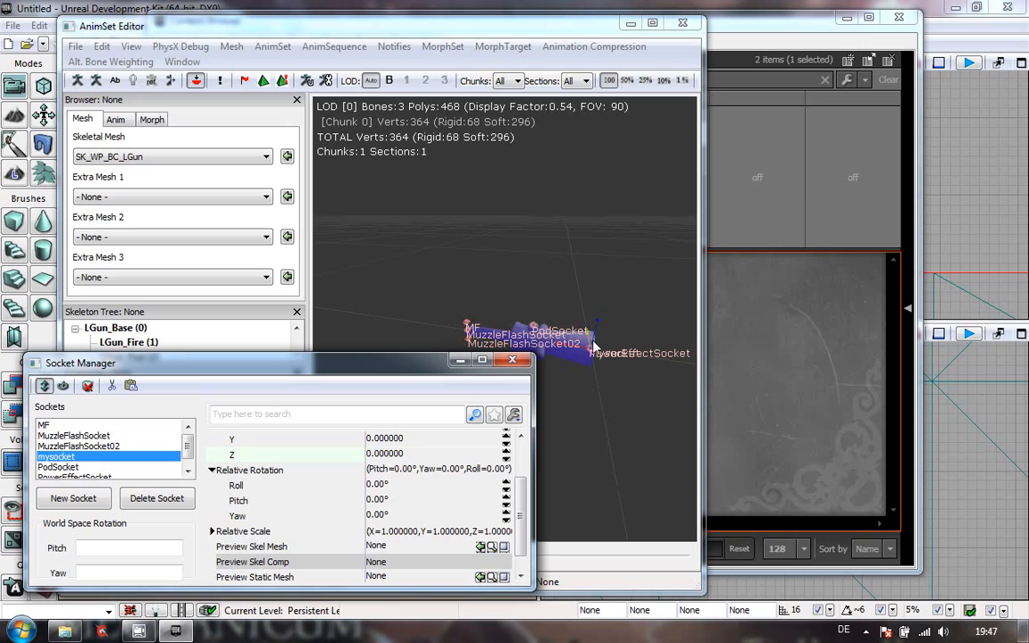
mouse_move(519, 532)
left_mouse_down()
mouse_move(517, 558)
mouse_move(514, 520)
left_mouse_up()
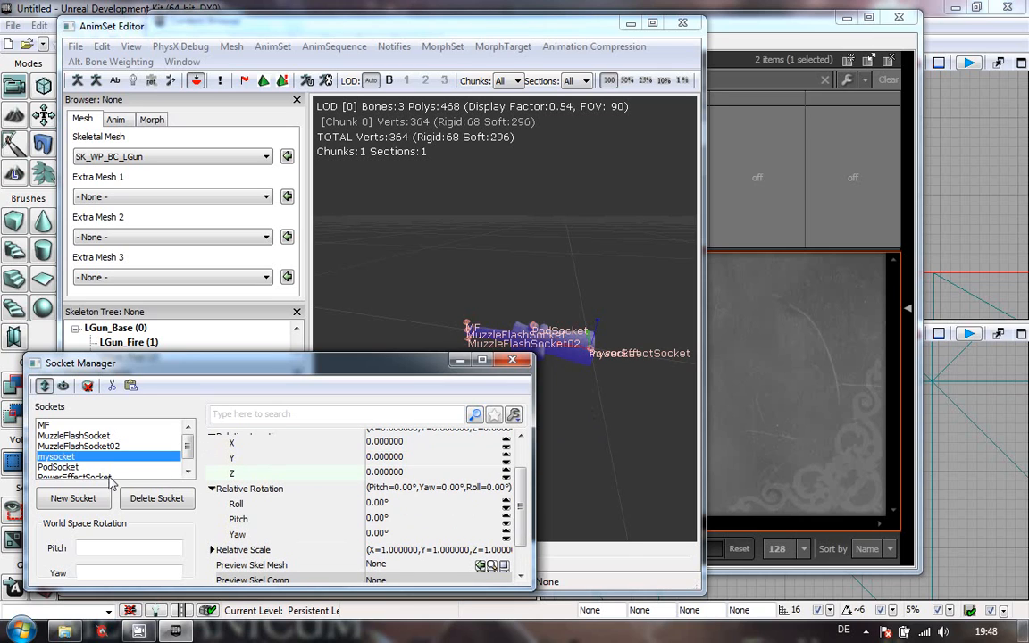
Delete mysocket from the gun mesh and close the Socket Manager.
left_click(141, 498)
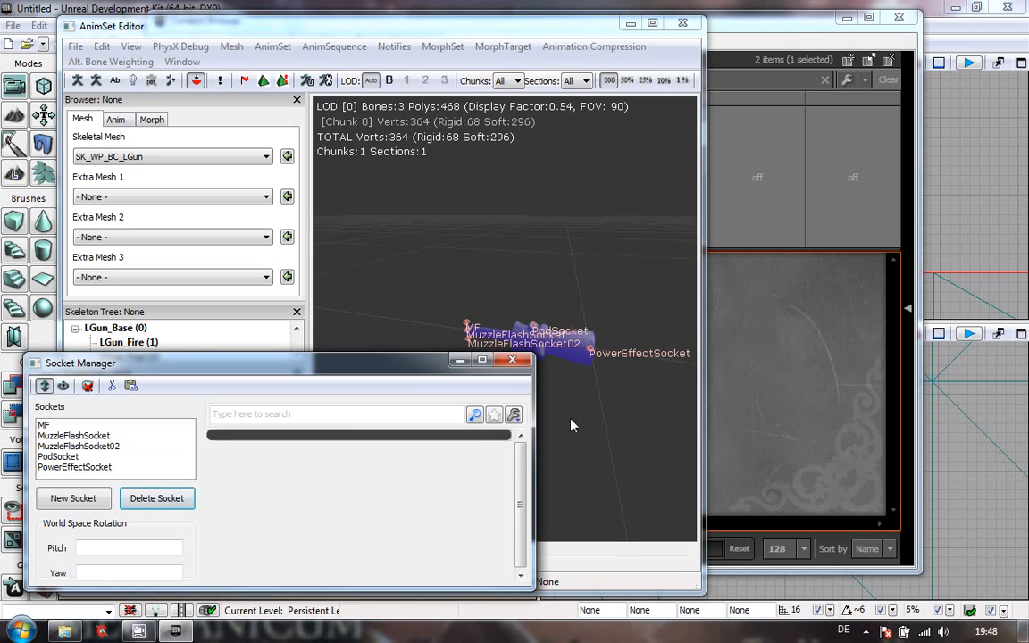
left_click(523, 361)
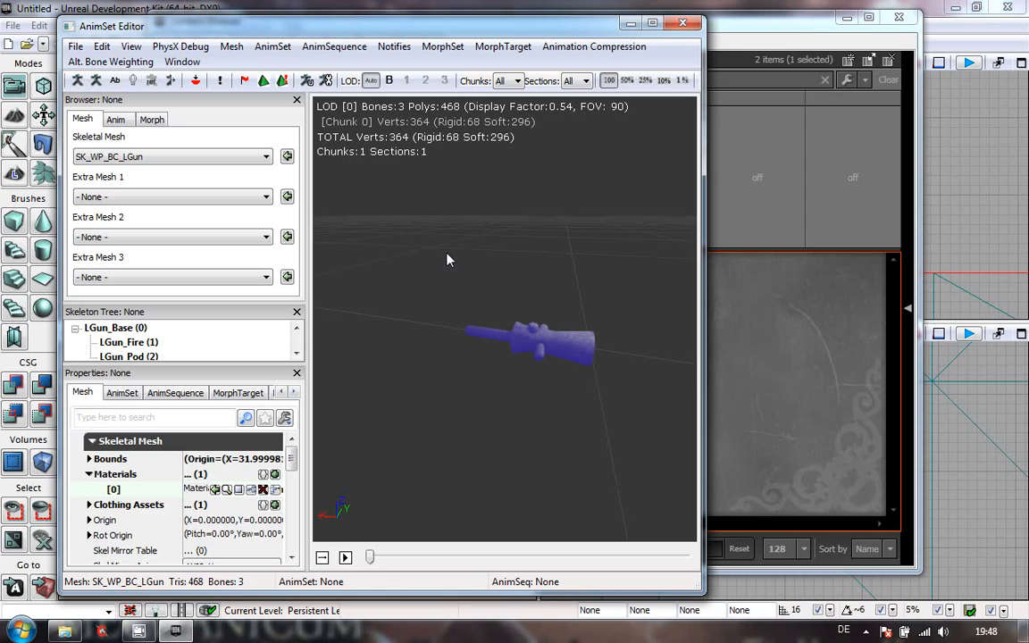
Inspect the gun mesh from several angles and close the AnimSet Editor.
left_click_drag(490, 413, 314, 516)
left_click_drag(487, 414, 328, 503)
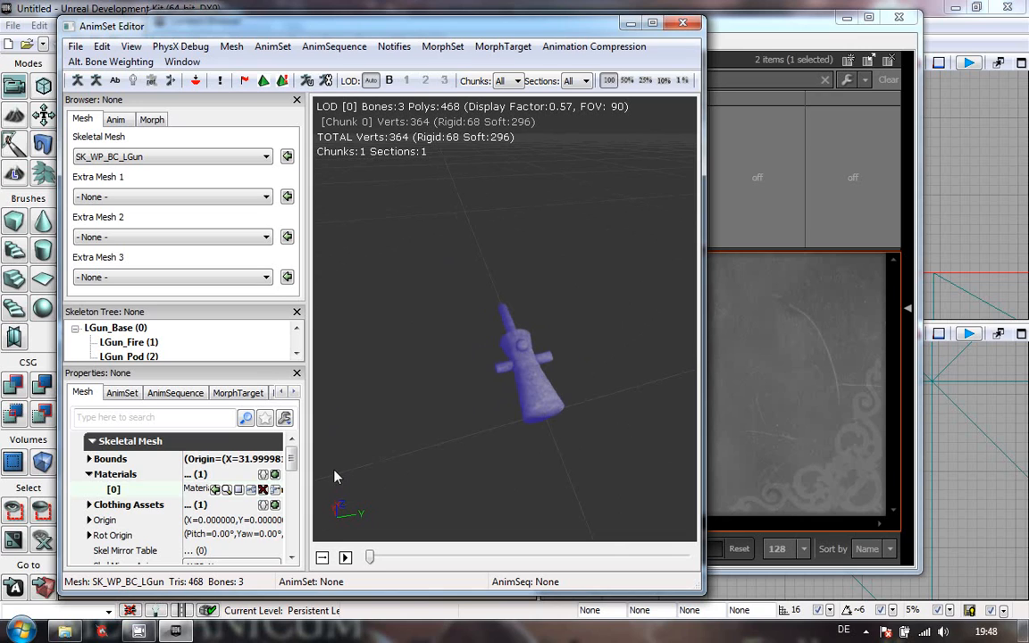
left_click_drag(483, 438, 700, 284)
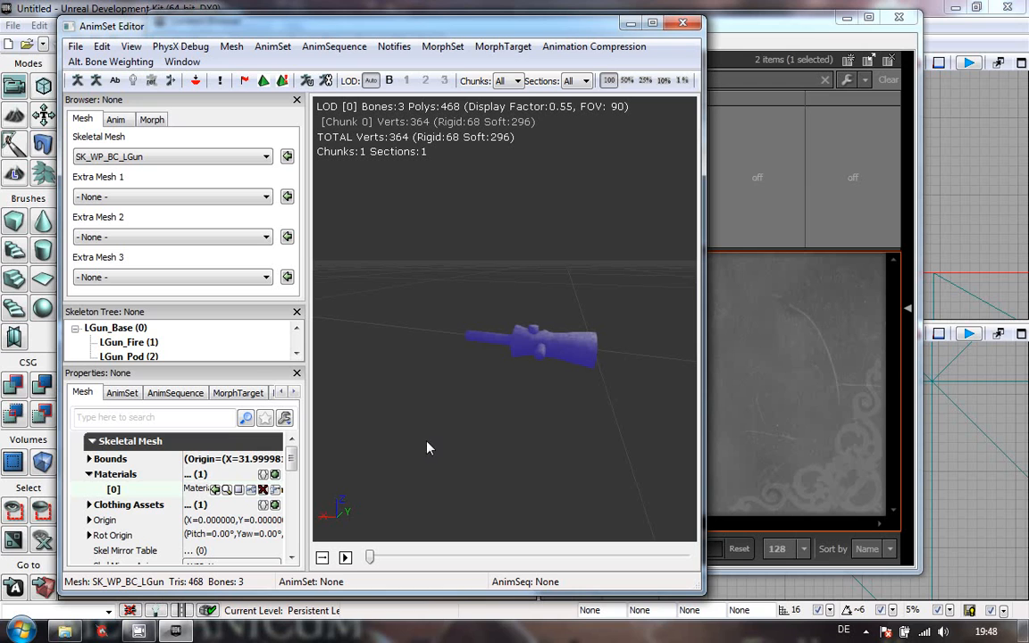
left_click(684, 25)
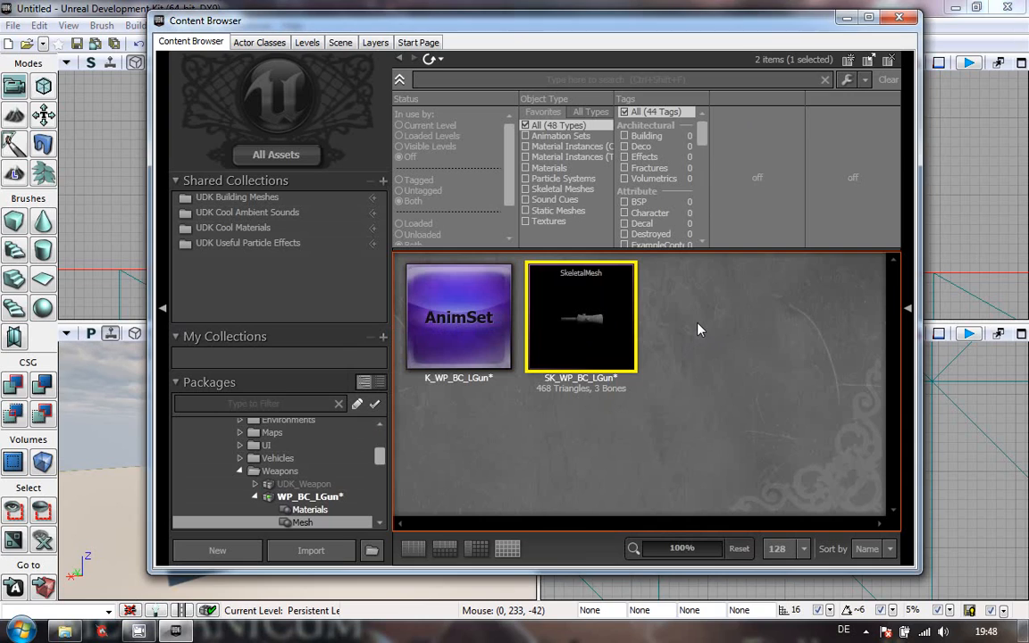
Open the K_WP_BC_LGun AnimSet in the AnimSet Editor and view the gun mesh at an angle.
right_click(699, 331)
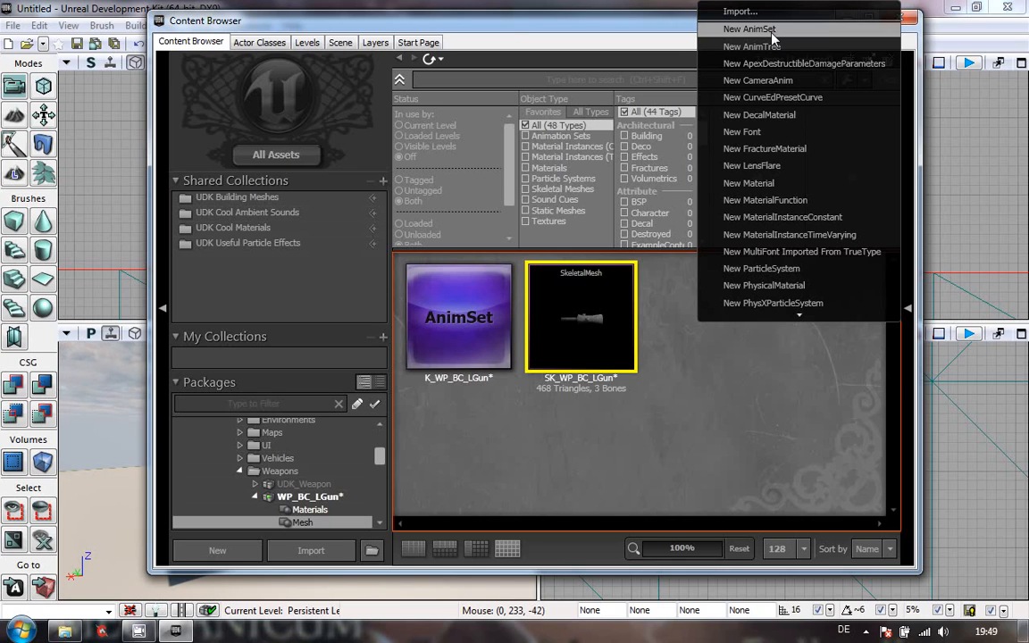
left_click(701, 491)
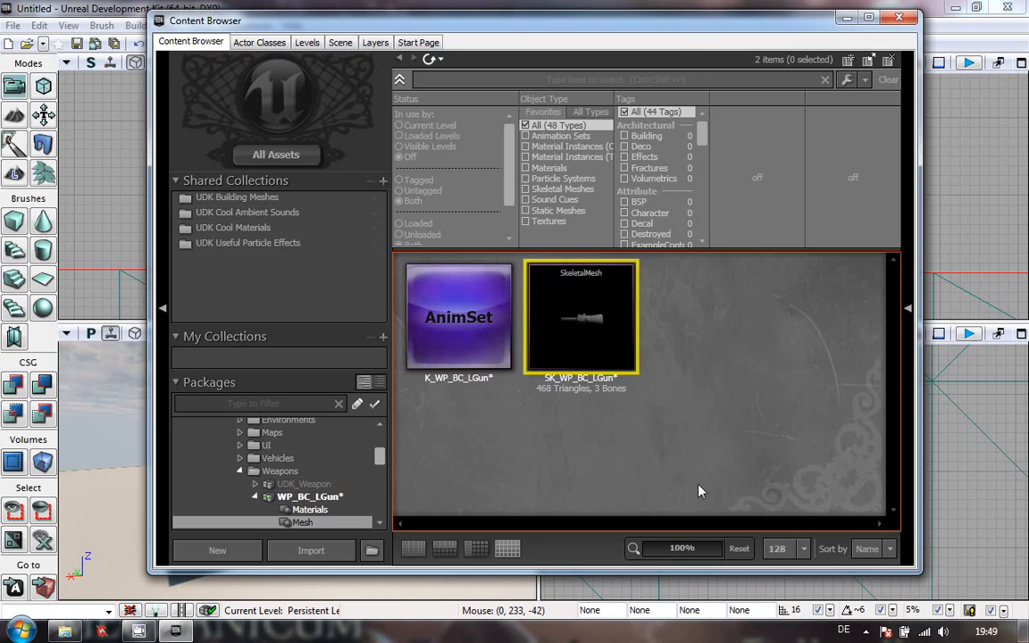
double_click(465, 324)
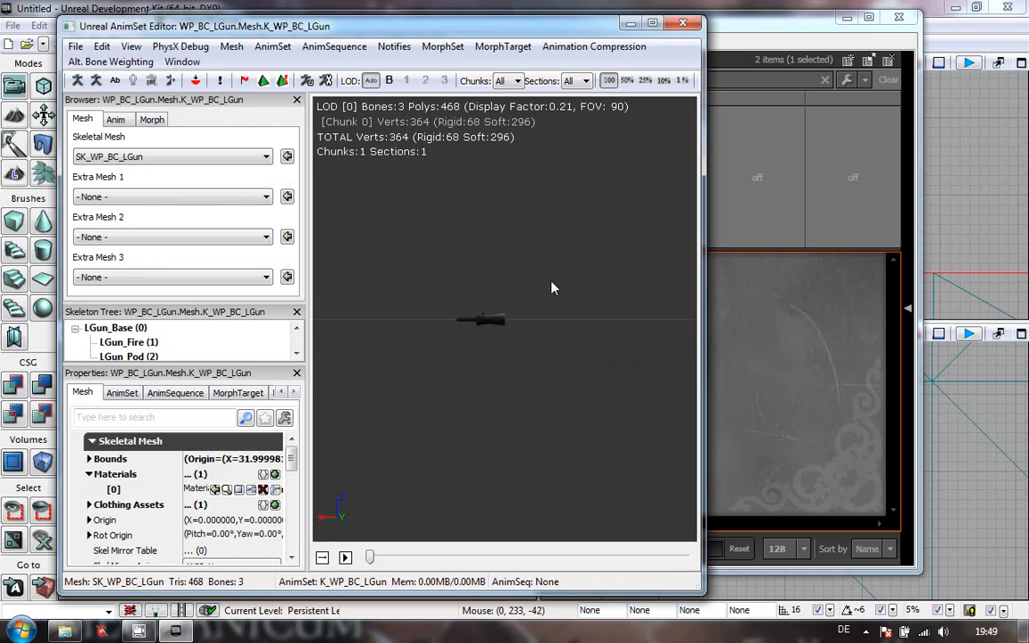
left_click_drag(516, 392, 510, 354)
scroll(496, 214, "up", 3)
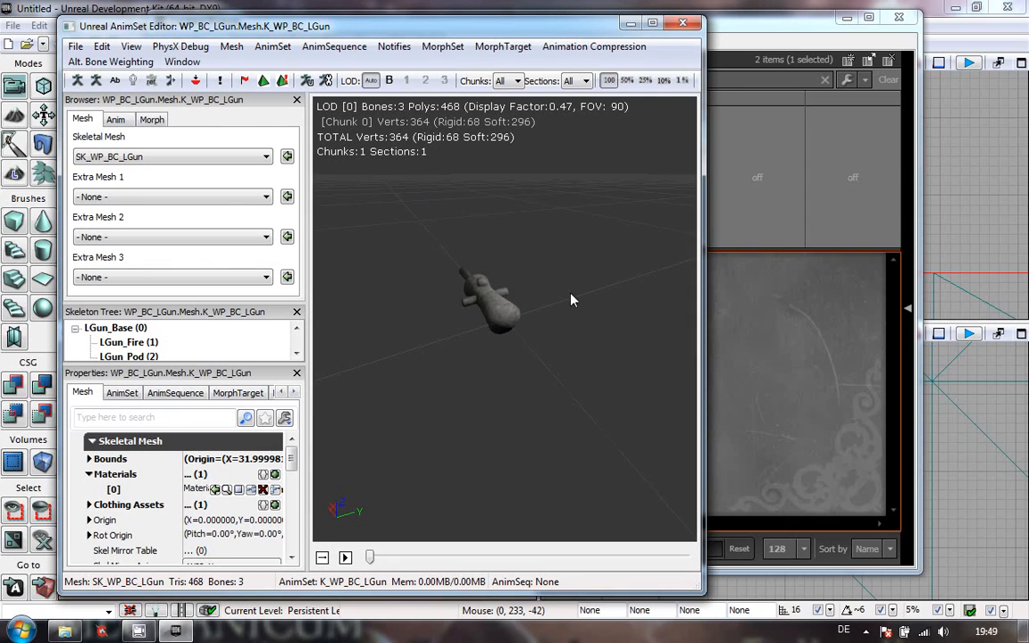
Switch the editor's skeletal mesh to SK_CH_Gibs_Corrupt_Part03 and back to SK_WP_BC_LGun.
left_click(254, 156)
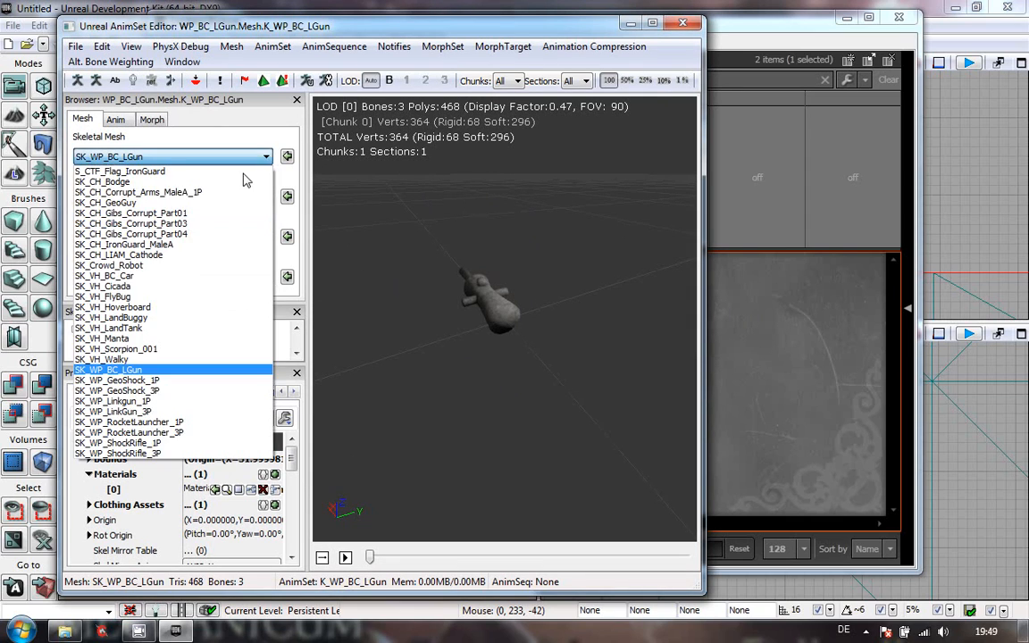
left_click(206, 224)
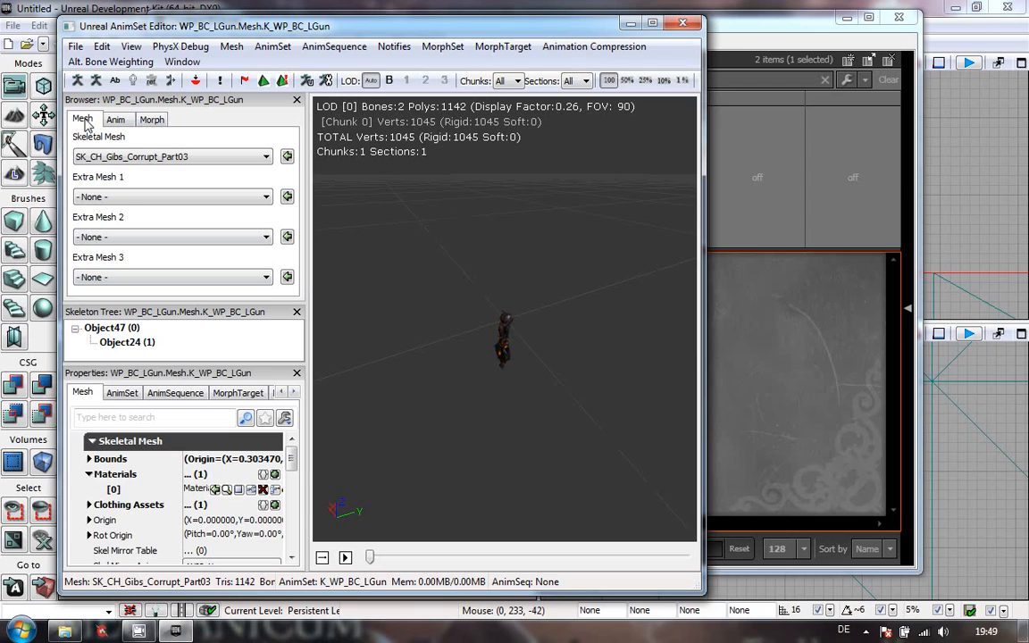
left_click(266, 158)
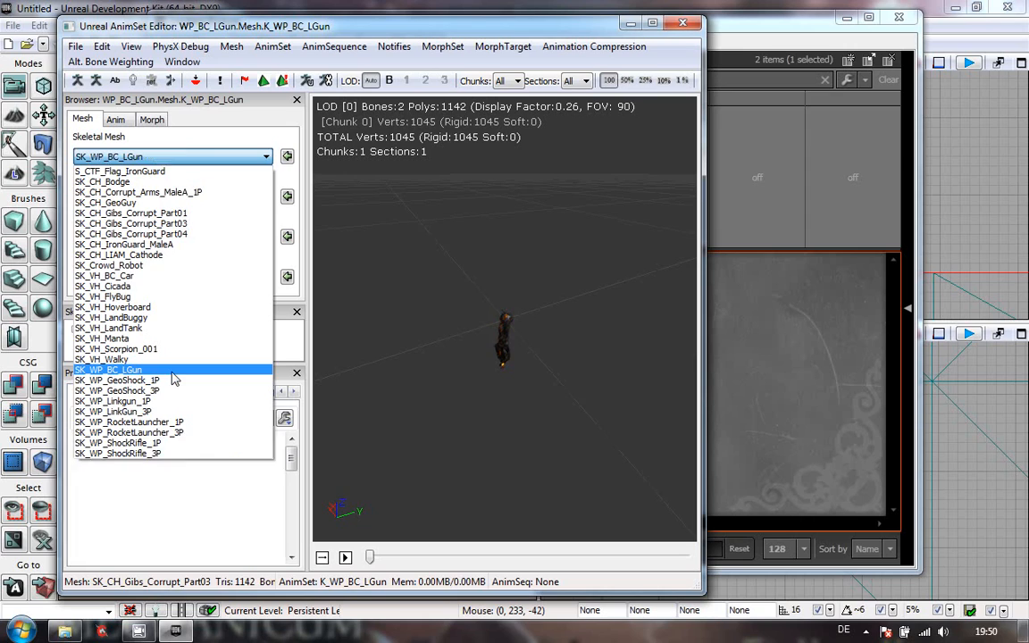
left_click(172, 371)
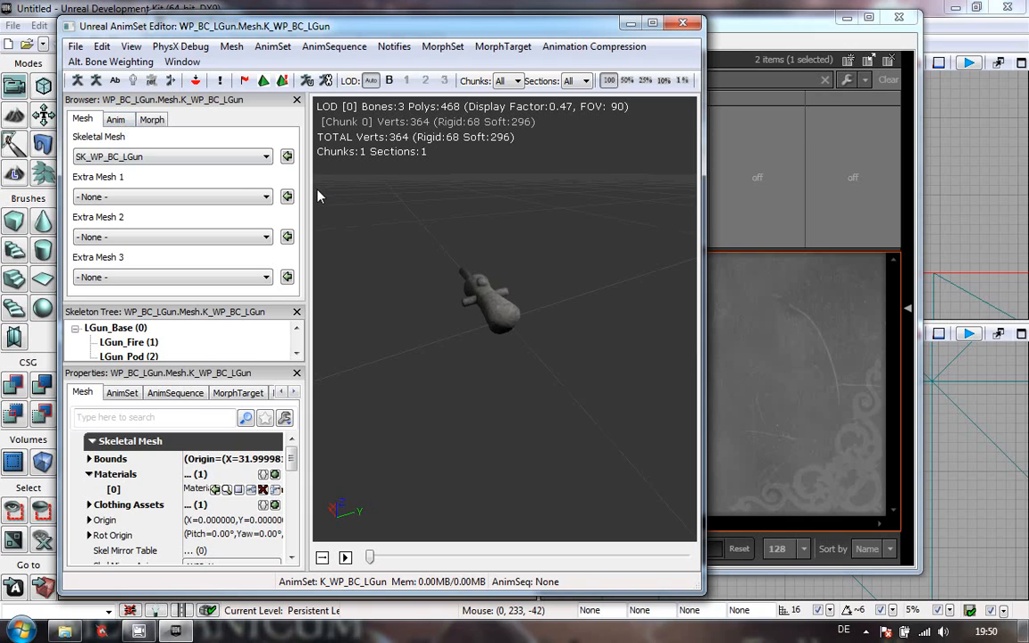
Display the K_WP_BC_LGun AnimSet's animation sequences and turn off Anim Rotation Only in the AnimSet properties.
left_click(125, 123)
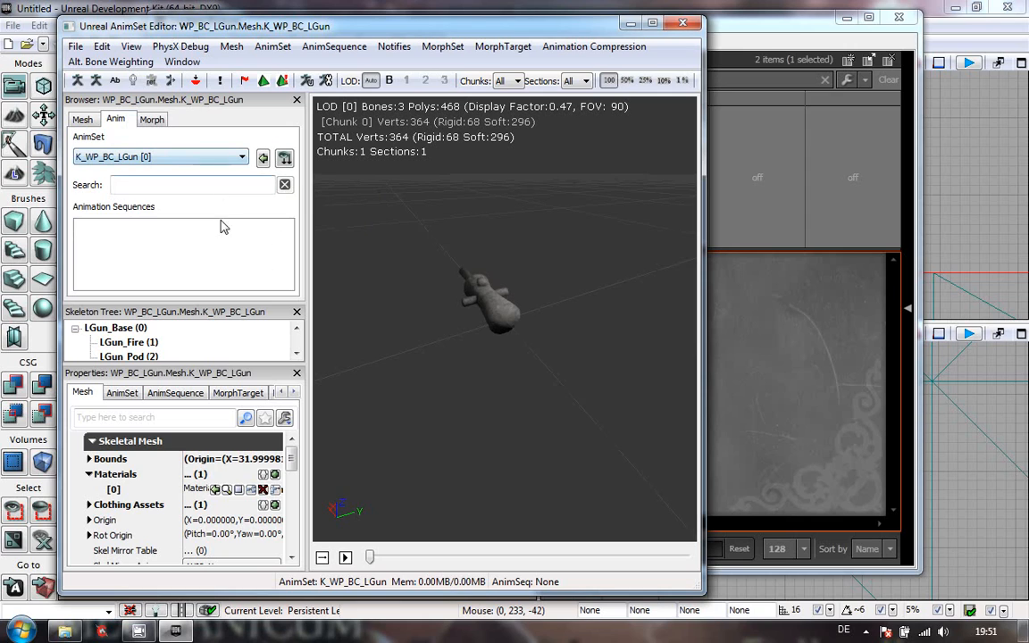
left_click(179, 157)
left_click(165, 152)
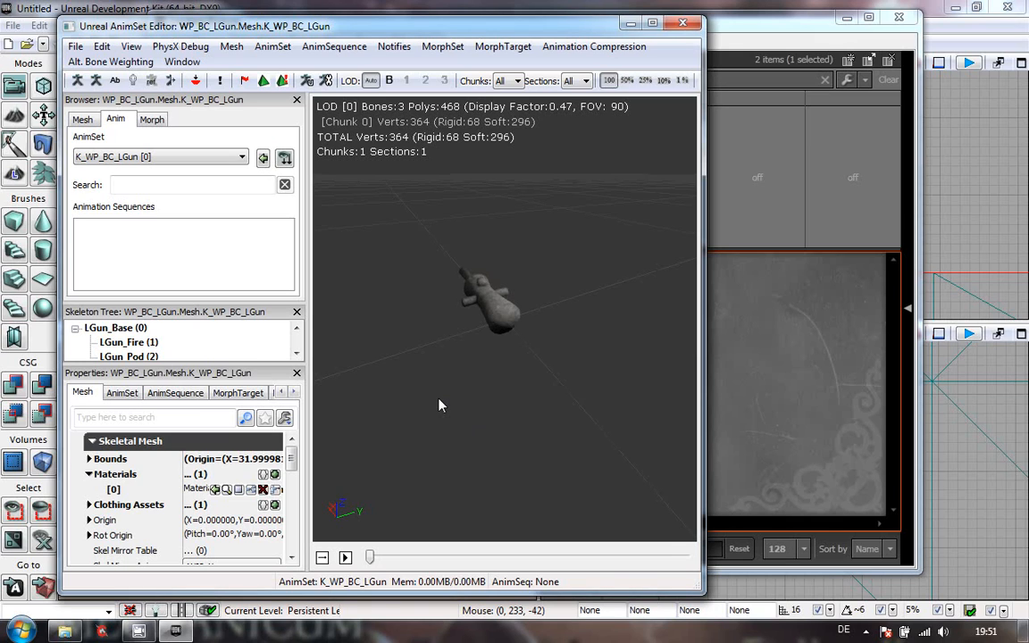
left_click(123, 394)
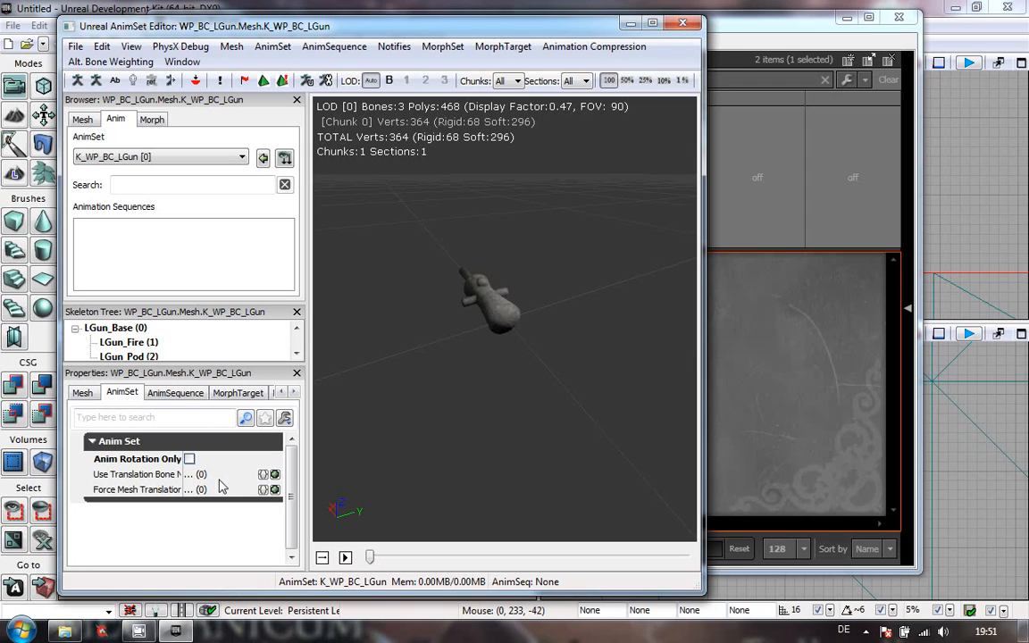
left_click(189, 459)
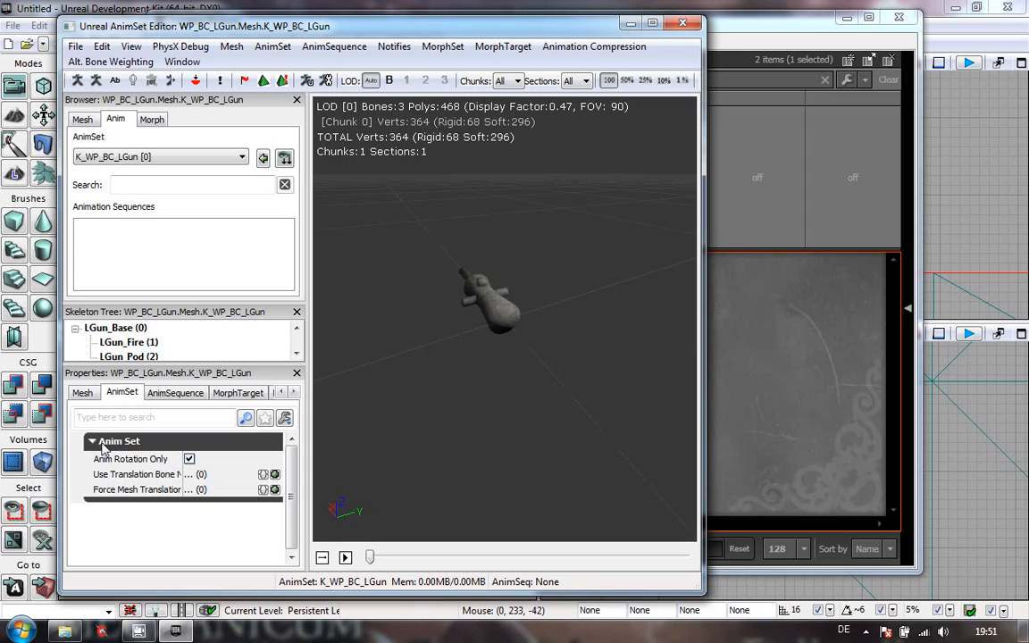
mouse_move(112, 464)
left_click(189, 459)
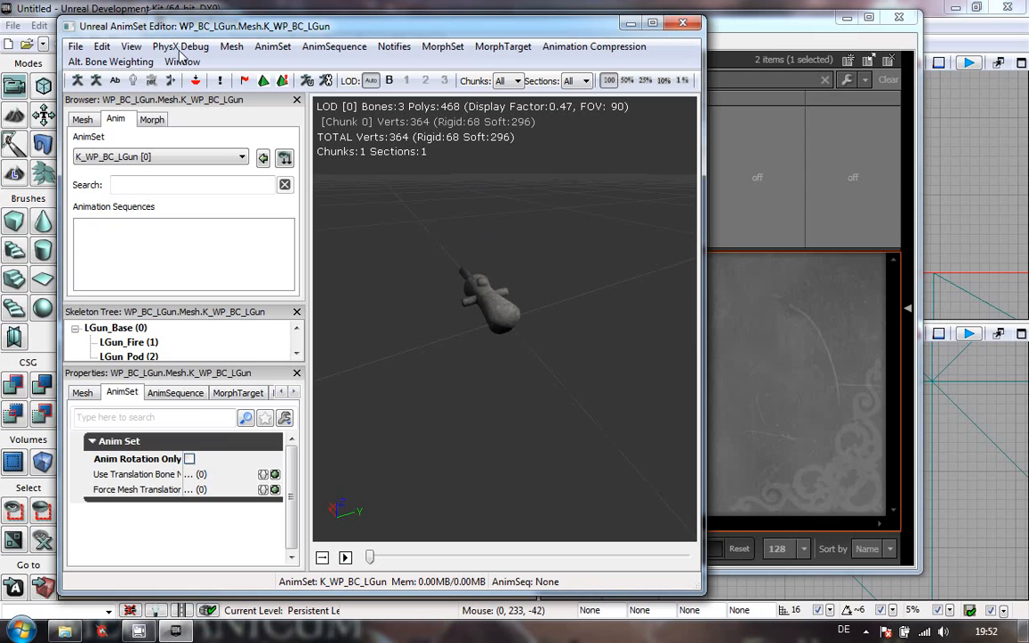
Import the PSA file SK_WP_BC_LGun_Anim.psa from the Blender WP_BC_LGun folder into the K_WP_BC_LGun AnimSet.
left_click(77, 48)
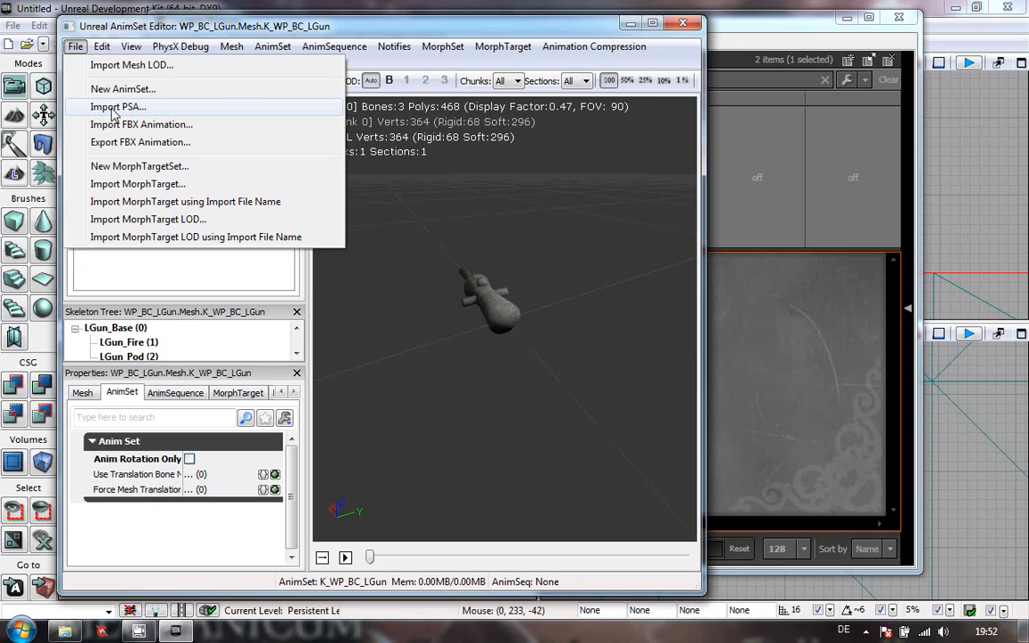
left_click(136, 107)
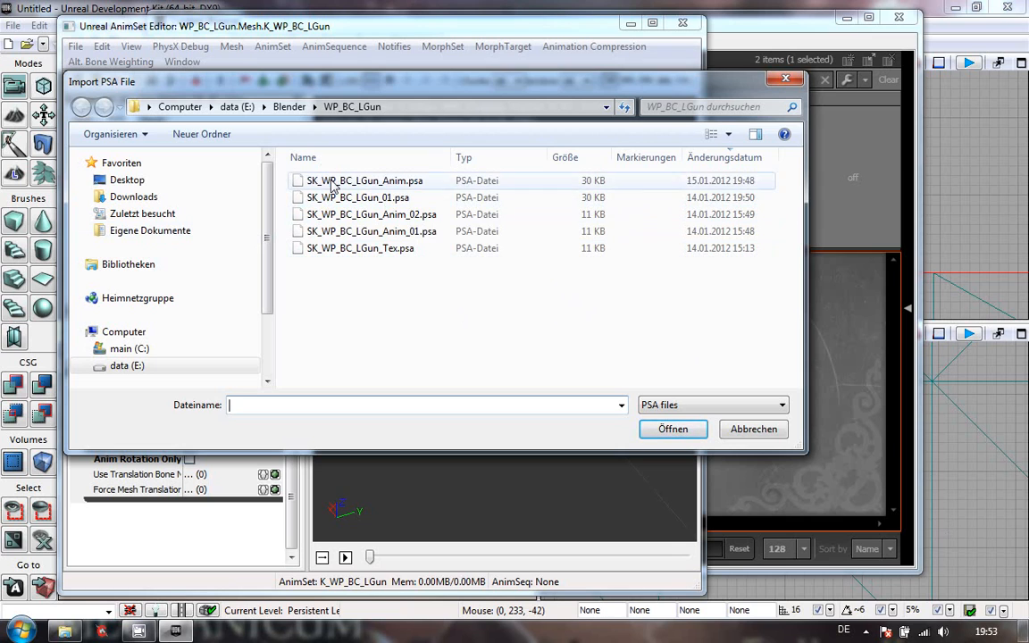
left_click(304, 180)
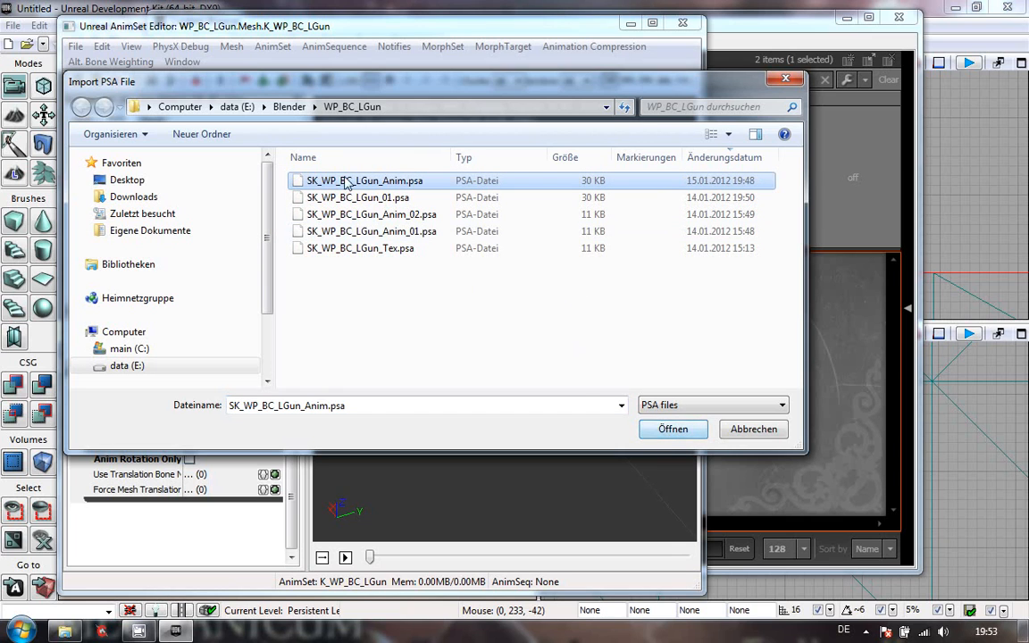
left_click(673, 430)
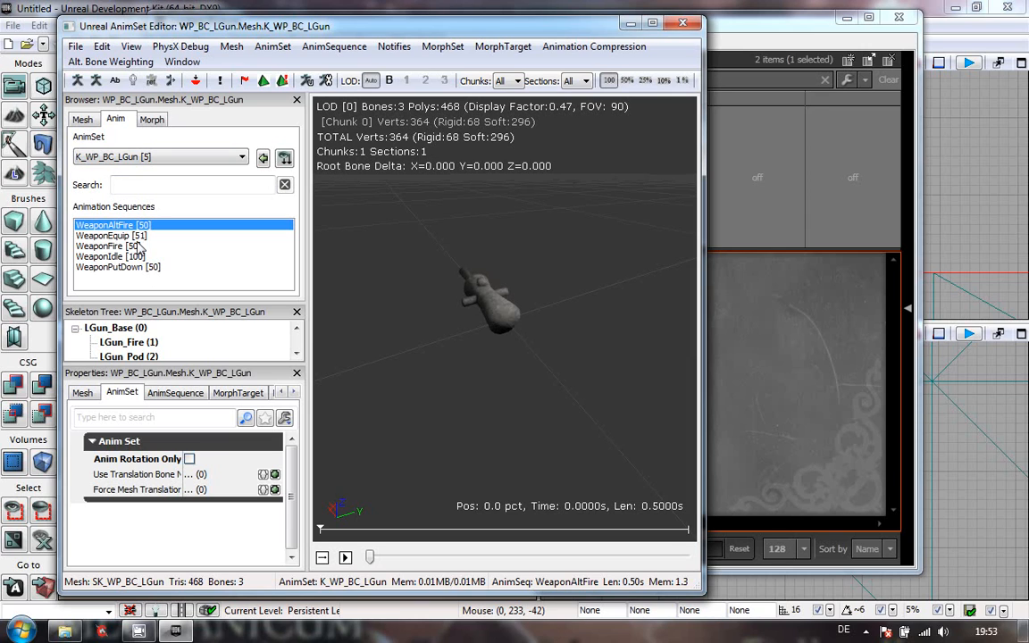
View the gun from the side and play the WeaponAltFire animation sequence.
left_click_drag(439, 387, 432, 334)
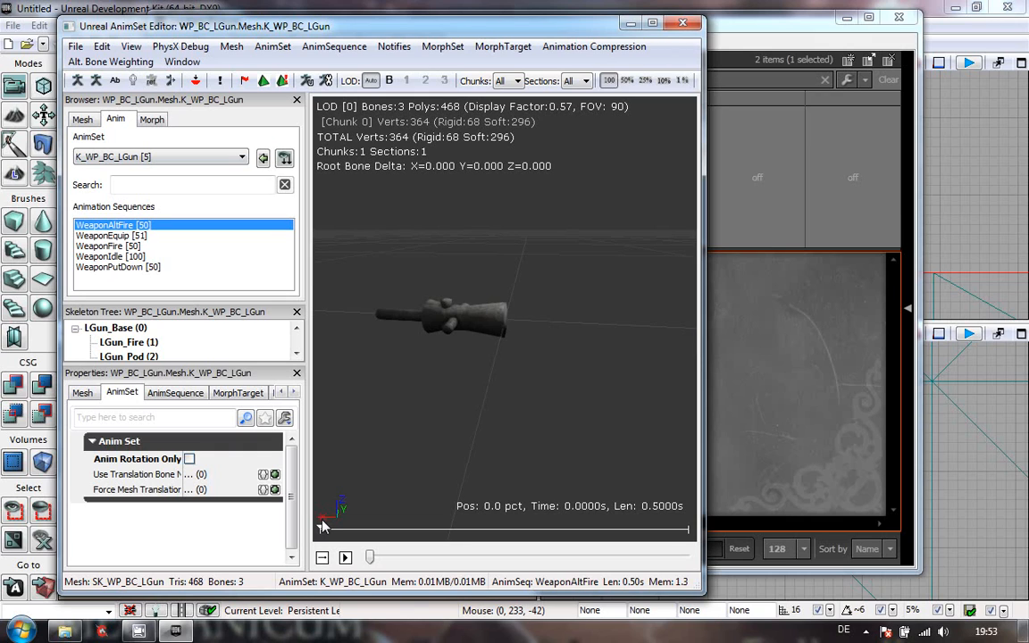
left_click(346, 558)
left_click(346, 559)
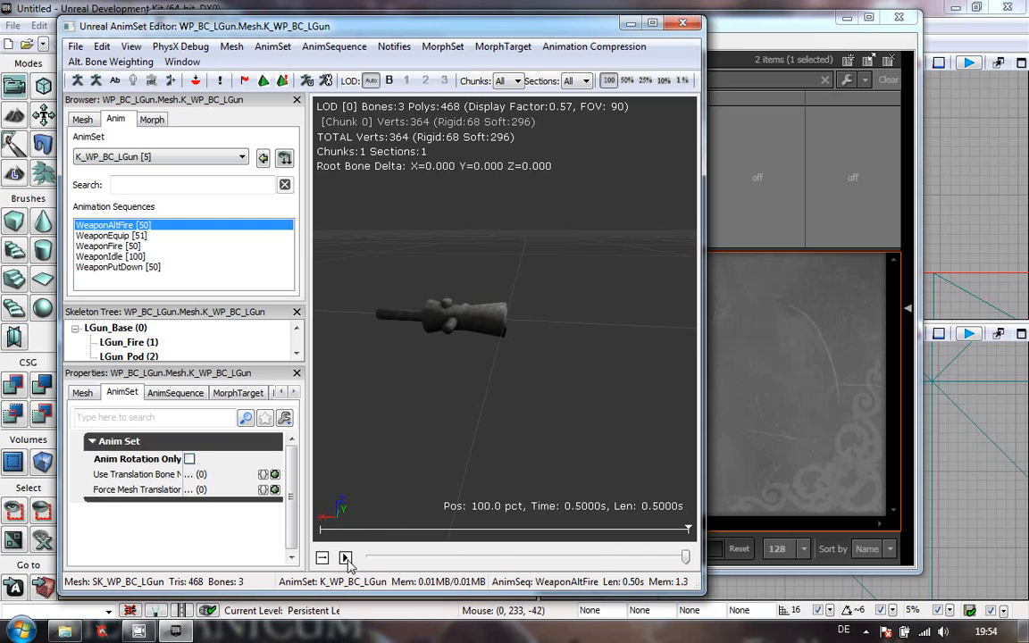
left_click(346, 559)
Play the WeaponEquip and WeaponFire animation sequences on the gun mesh.
left_click(121, 235)
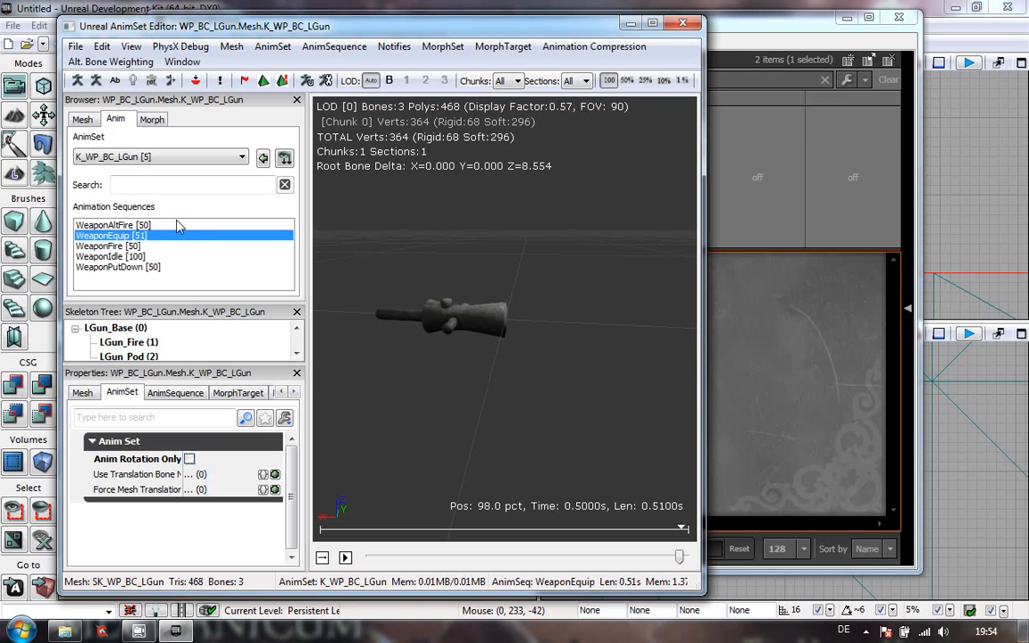
left_click(346, 559)
left_click(346, 558)
left_click(346, 559)
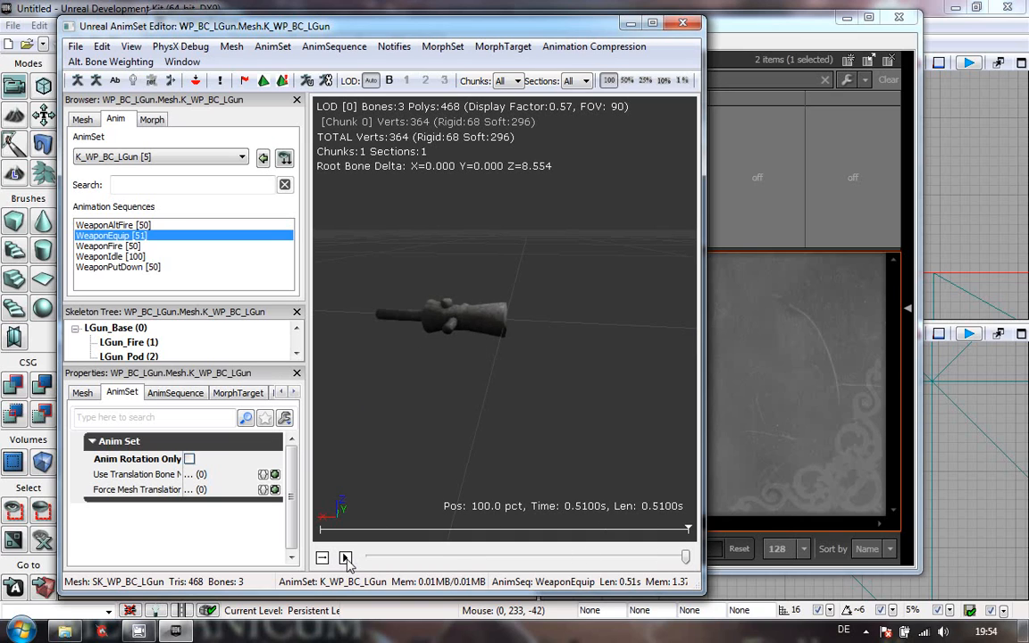
left_click(346, 558)
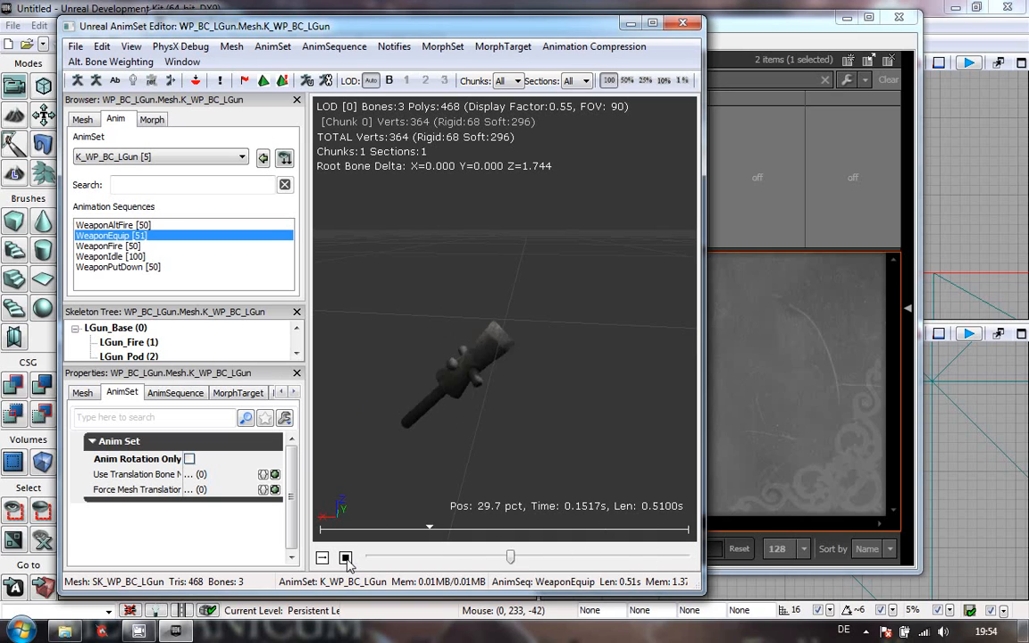
left_click(108, 247)
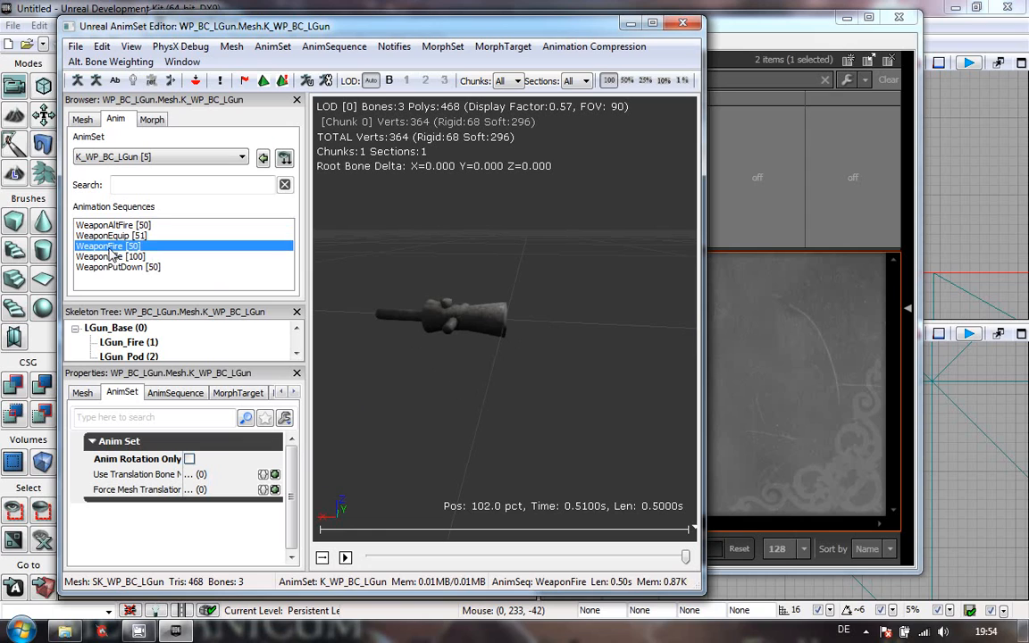
left_click(346, 558)
left_click(346, 559)
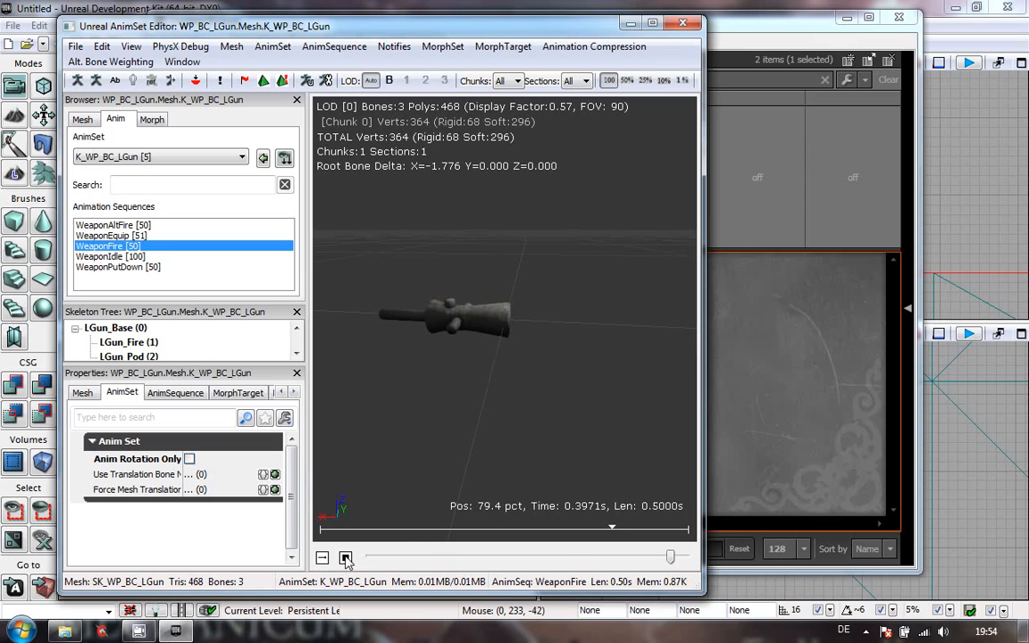
Preview the WeaponIdle and WeaponPutDown animation sequences and close the AnimSet Editor.
left_click(107, 256)
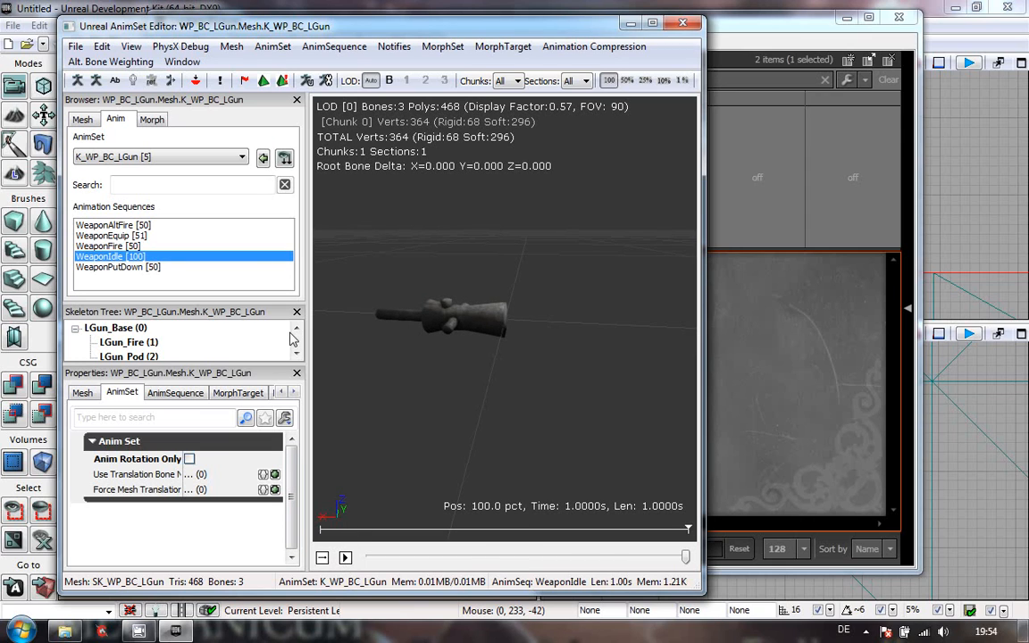
left_click(108, 266)
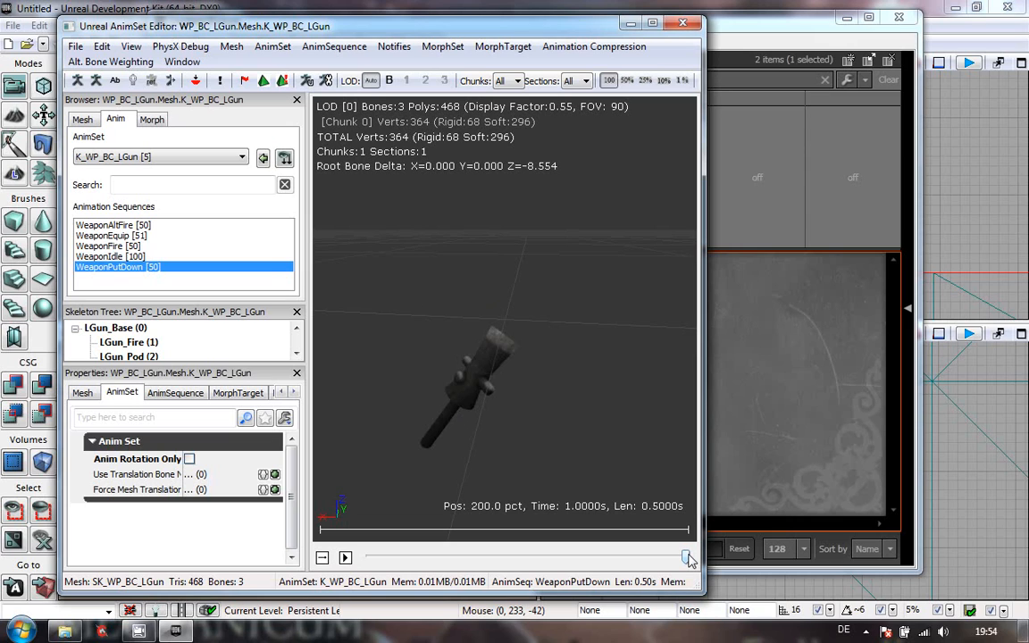
left_click(346, 558)
left_click(345, 557)
left_click(346, 558)
left_click(689, 26)
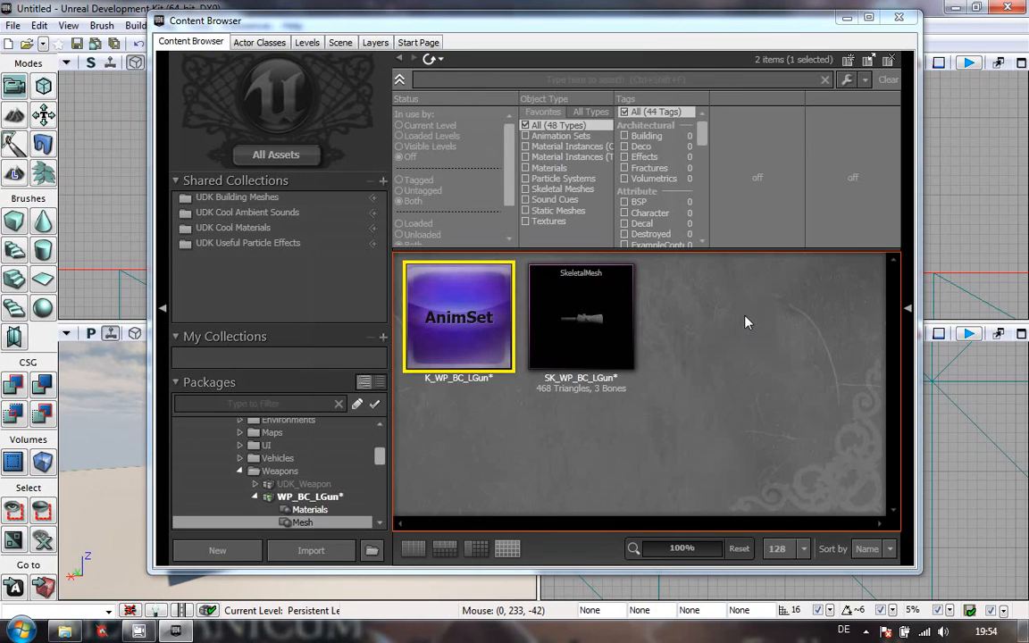
Save the WP_BC_LGun package and show the contents of its Mesh group.
right_click(327, 498)
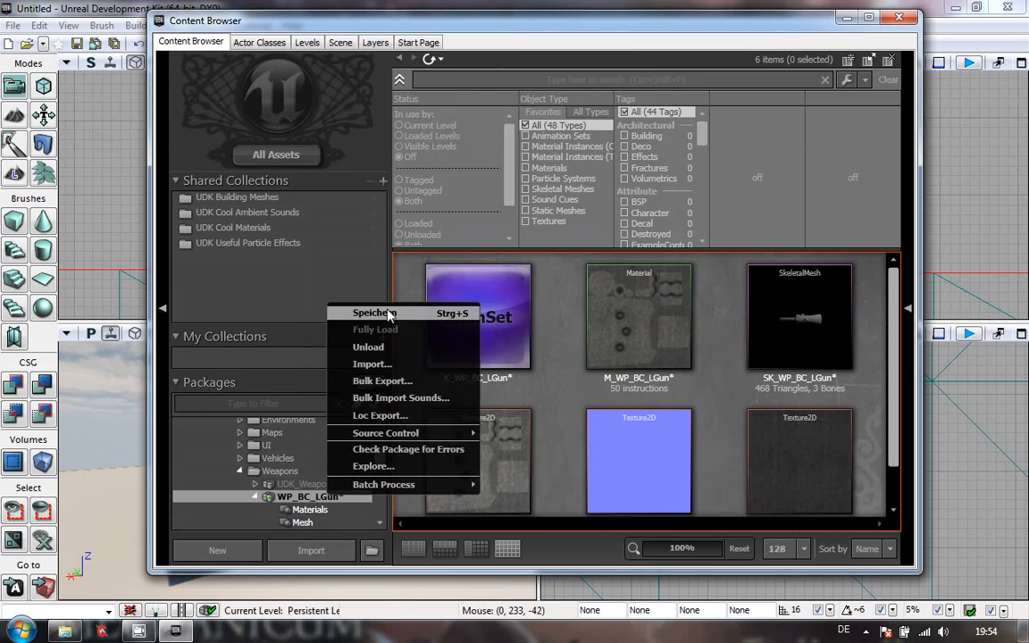
left_click(387, 314)
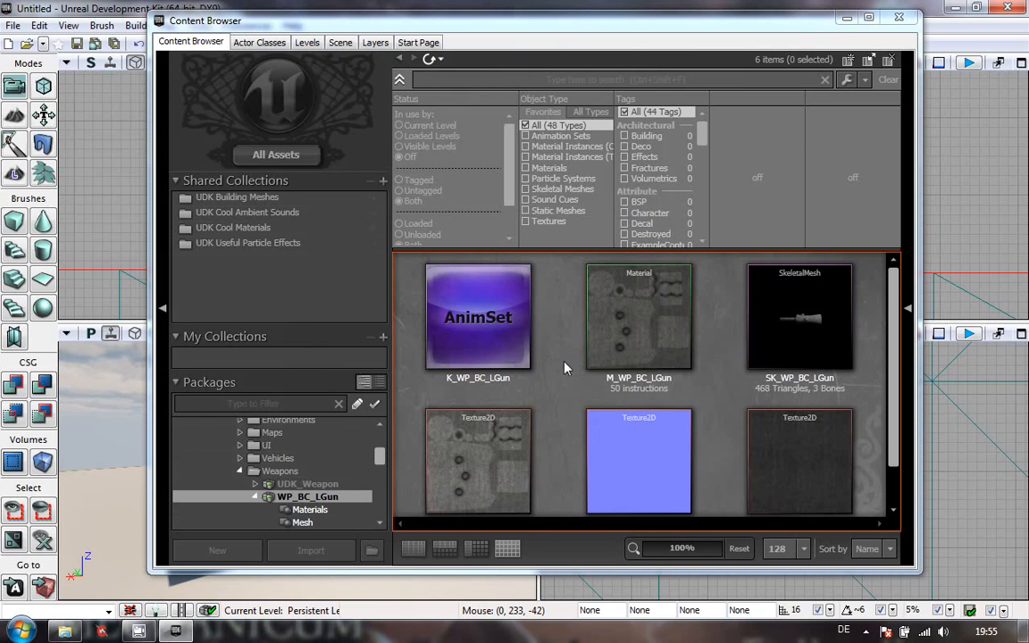
left_click(303, 522)
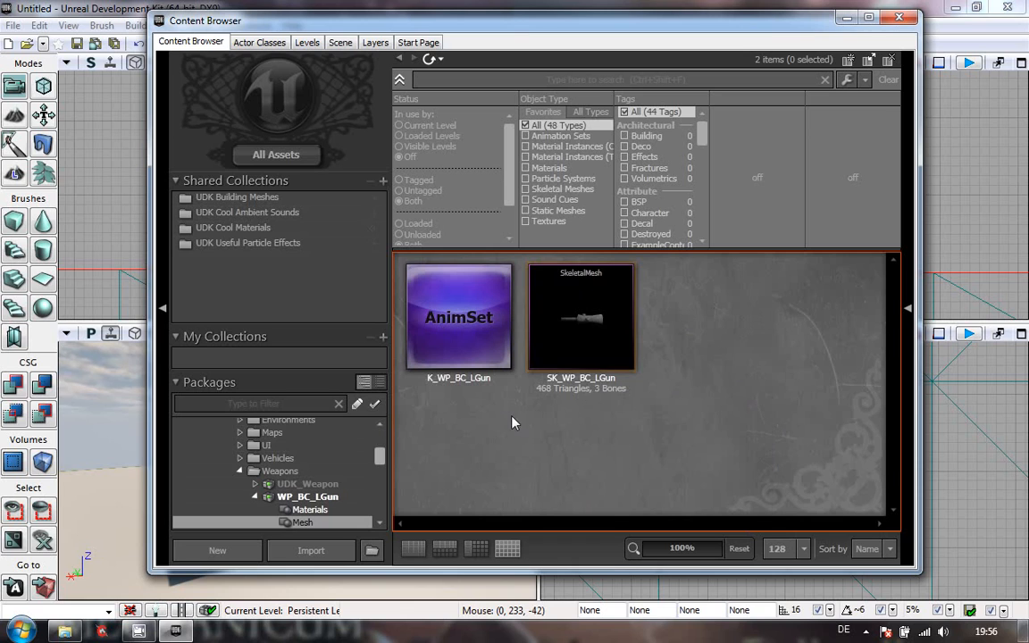
mouse_move(633, 329)
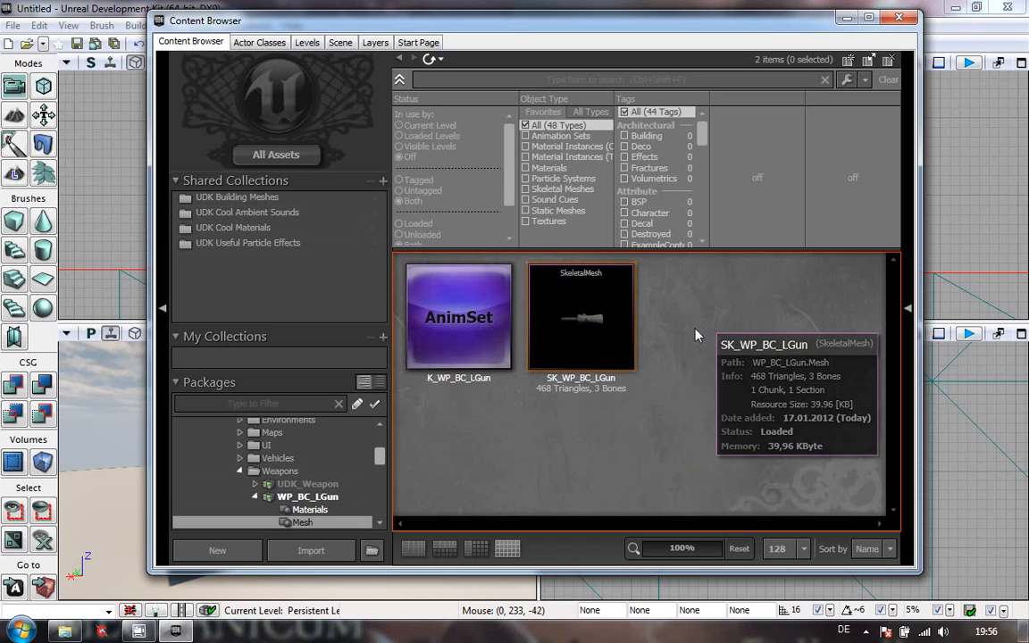
Browse the meshes in WP_LinkGun's Mesh group and show the contents of the WP_RocketLauncher package.
left_click_drag(377, 459, 369, 508)
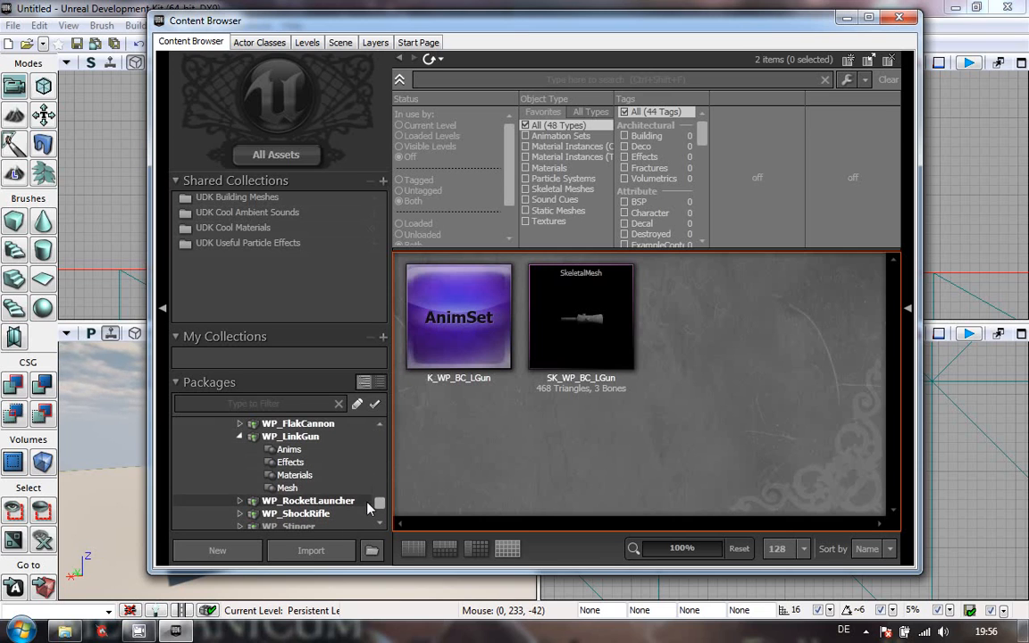
left_click(286, 488)
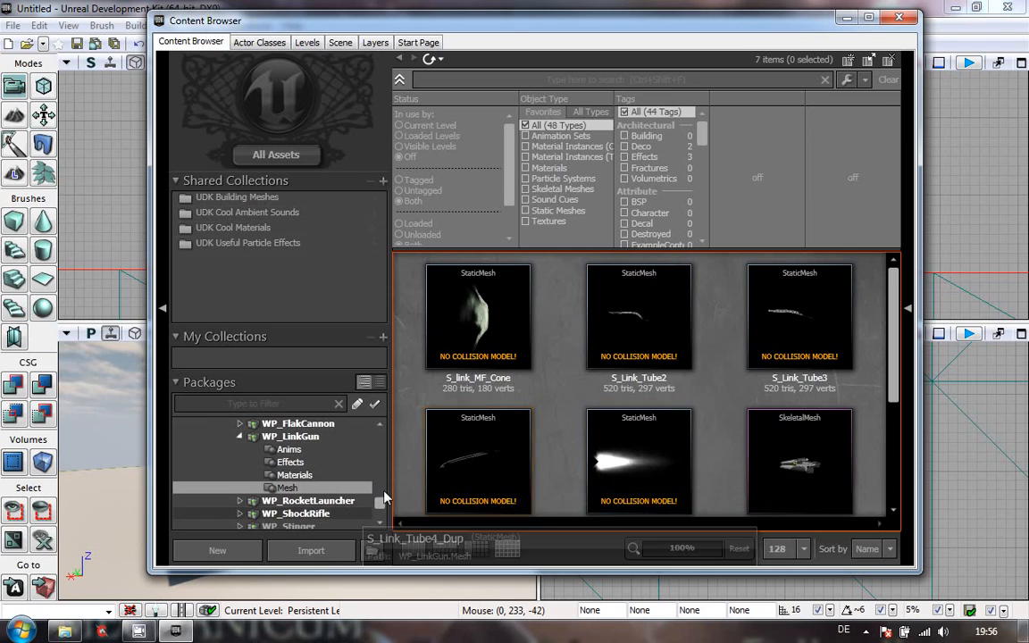
left_click_drag(894, 381, 893, 469)
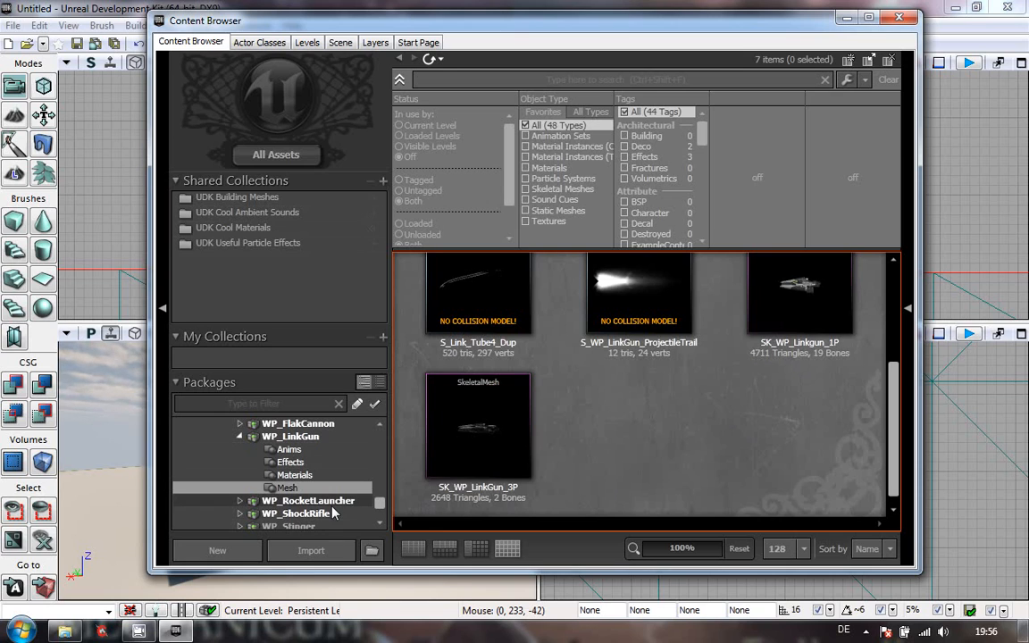
left_click(261, 502)
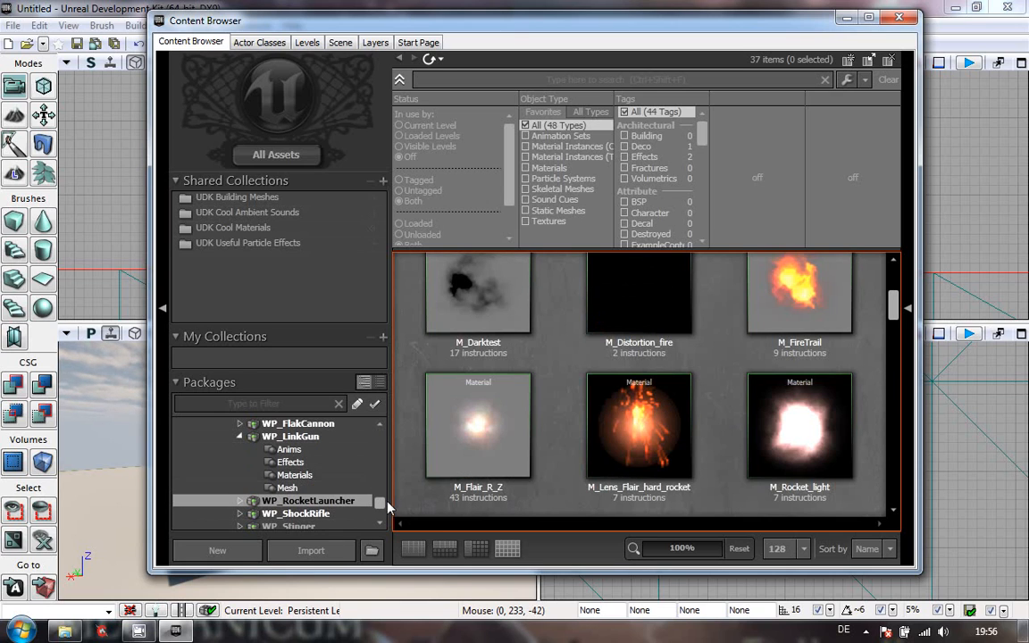
Show the meshes in the WP_RocketLauncher package's Mesh group.
scroll(376, 526, "down", 1)
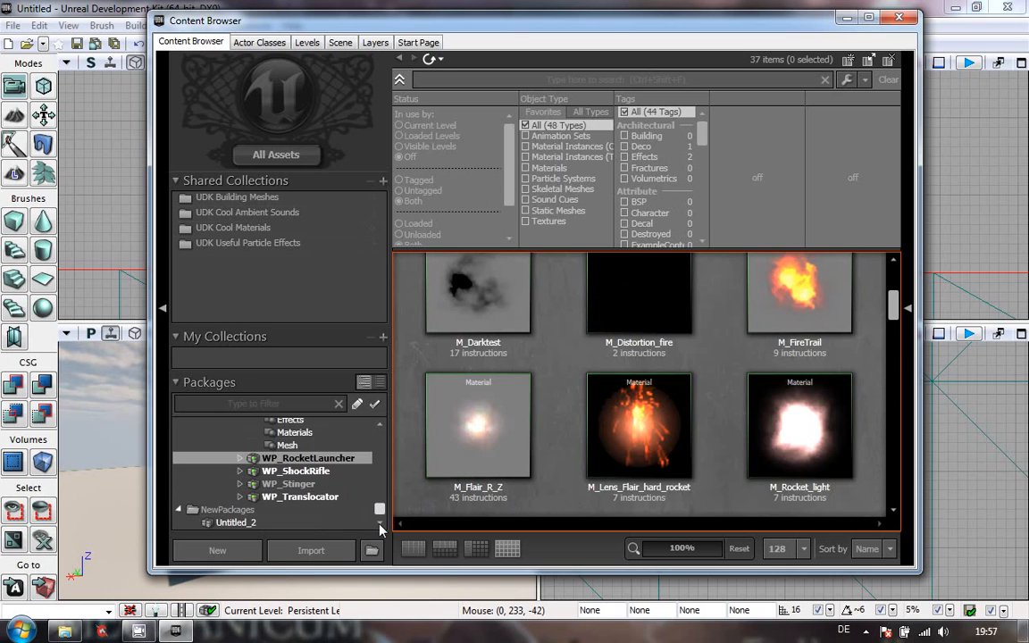
left_click(239, 459)
left_click(286, 523)
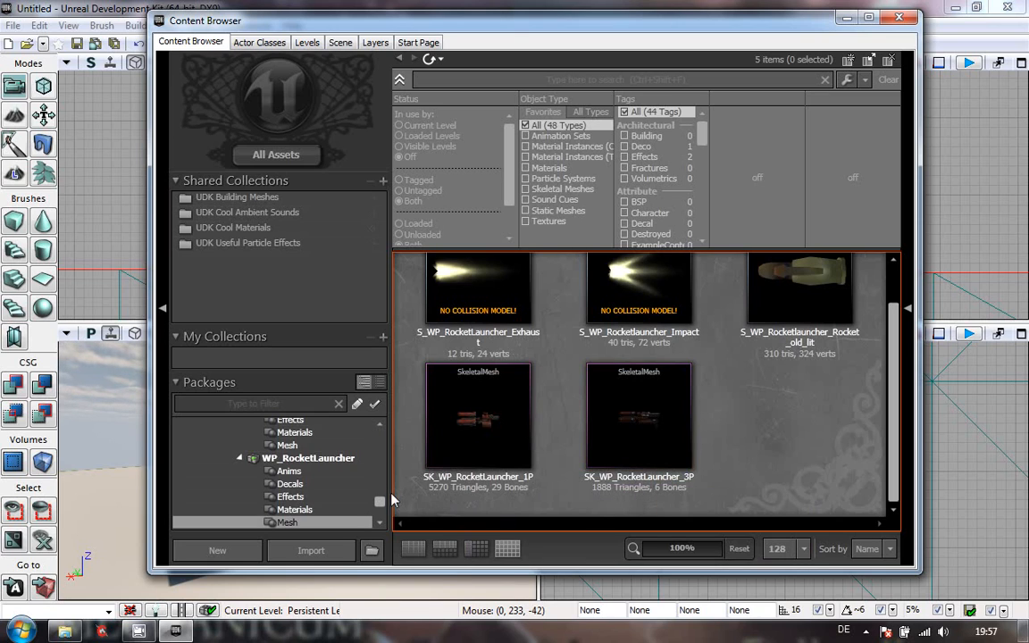
Expand the WP_ShockRifle package and browse the meshes in its Mesh group.
scroll(380, 507, "down", 3)
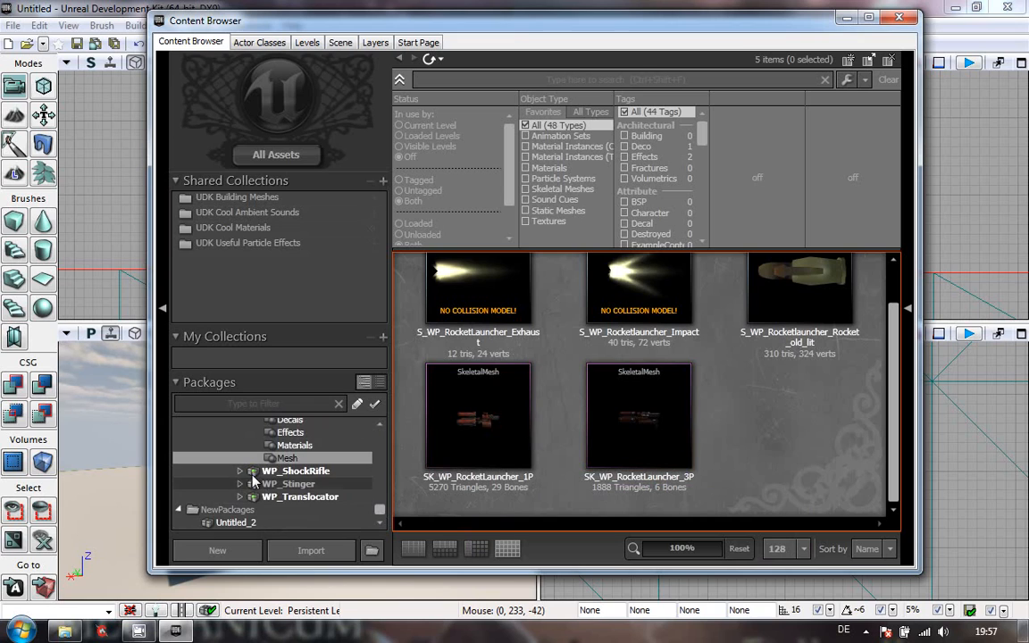
left_click(240, 472)
left_click(234, 522)
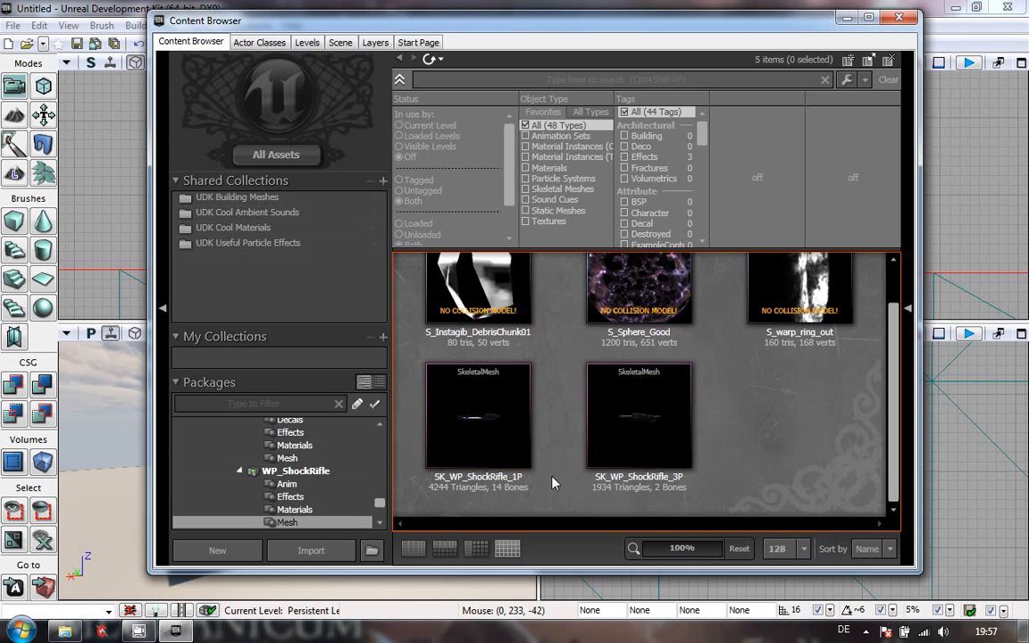
scroll(878, 444, "up", 2)
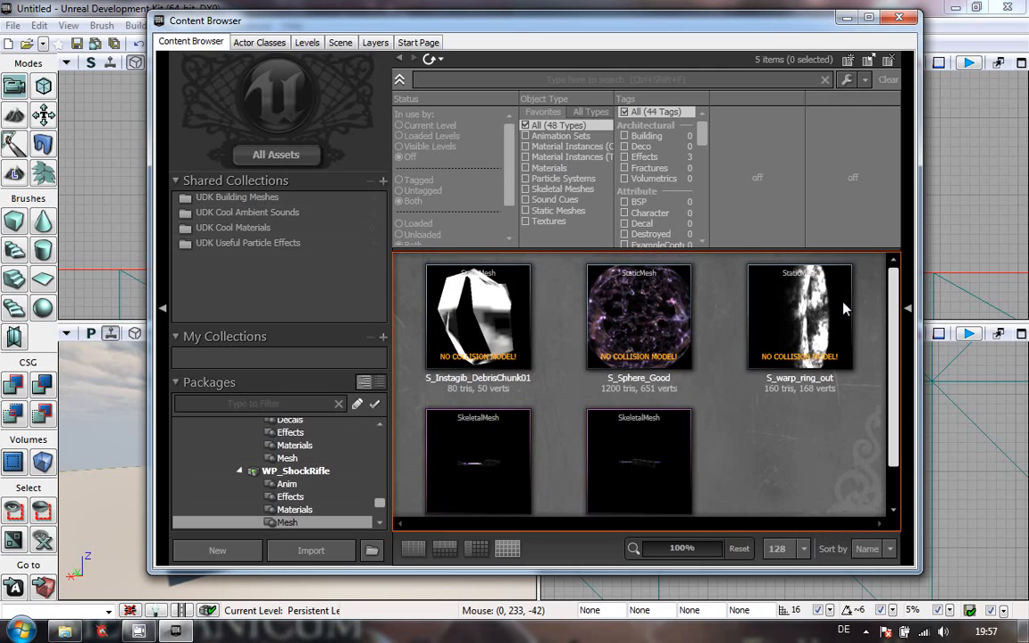
Return to the WP_BC_LGun package's Mesh group to review the imported AnimSet and skeletal mesh.
left_click_drag(379, 504, 379, 451)
left_click(304, 473)
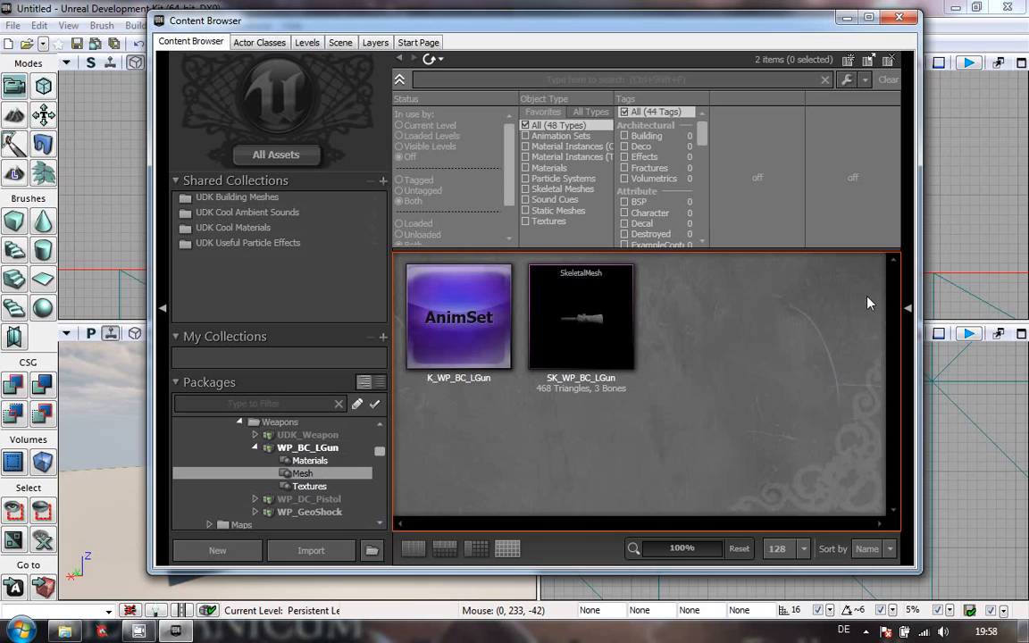
mouse_move(570, 307)
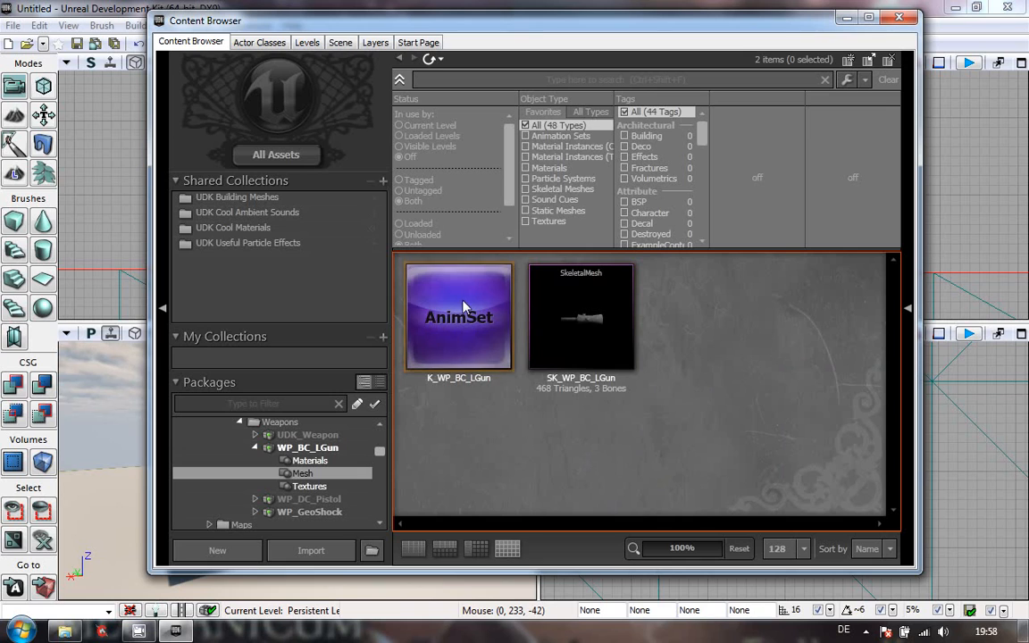
mouse_move(464, 306)
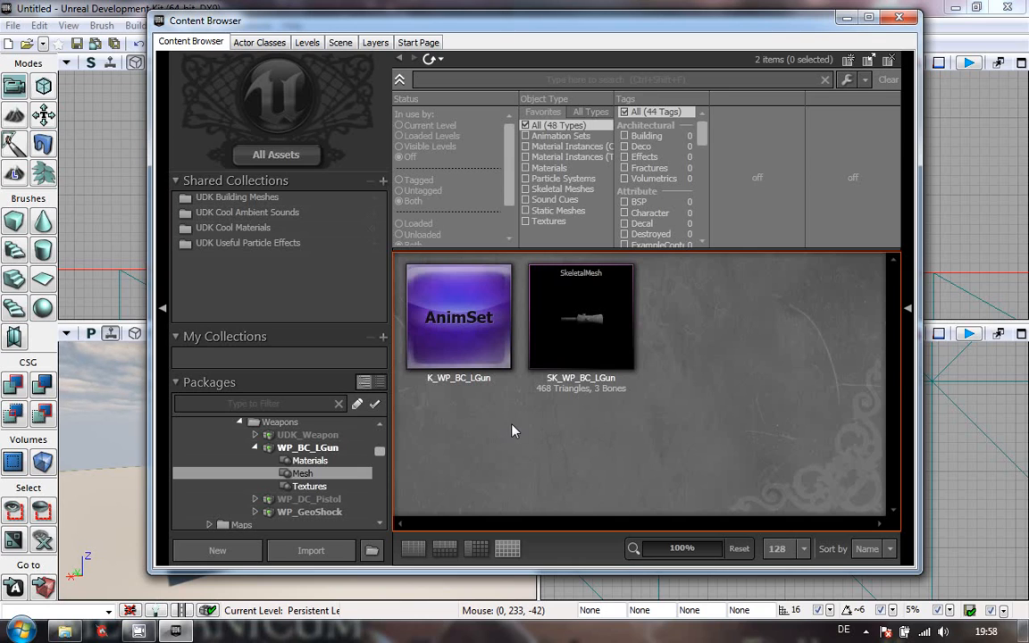
left_click(867, 632)
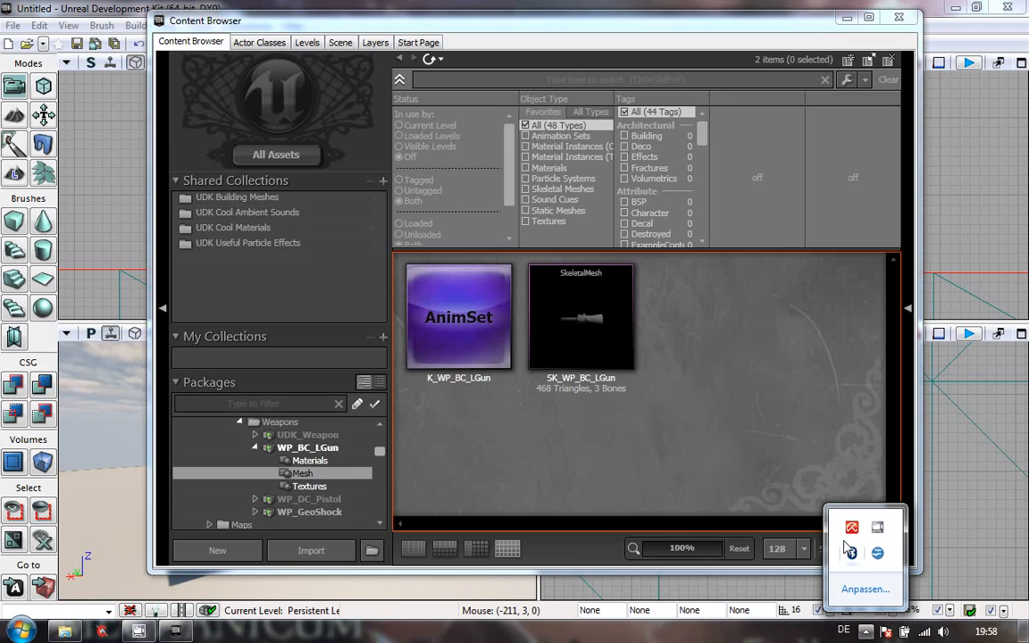